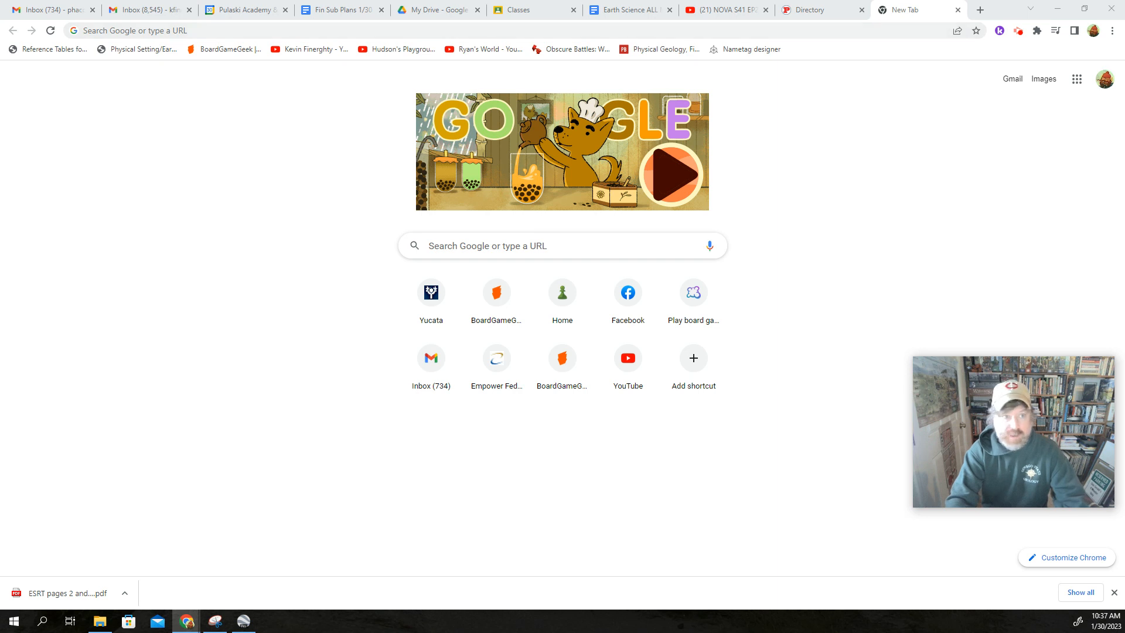
drag(0, 30, 0, 17)
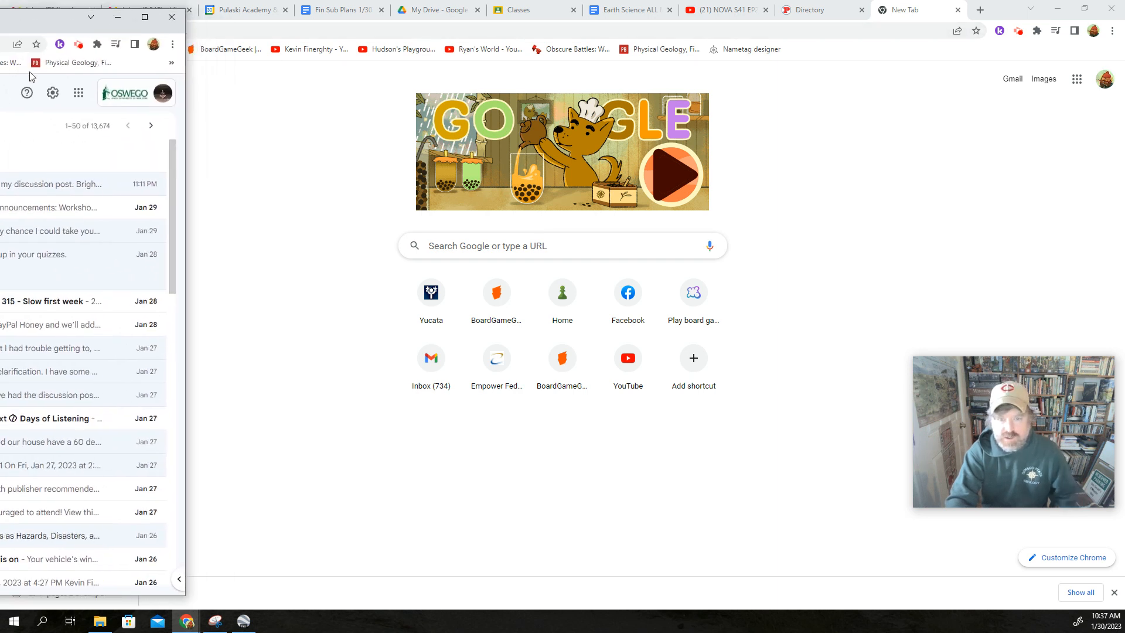
click(74, 95)
scroll(129, 220, down, 4)
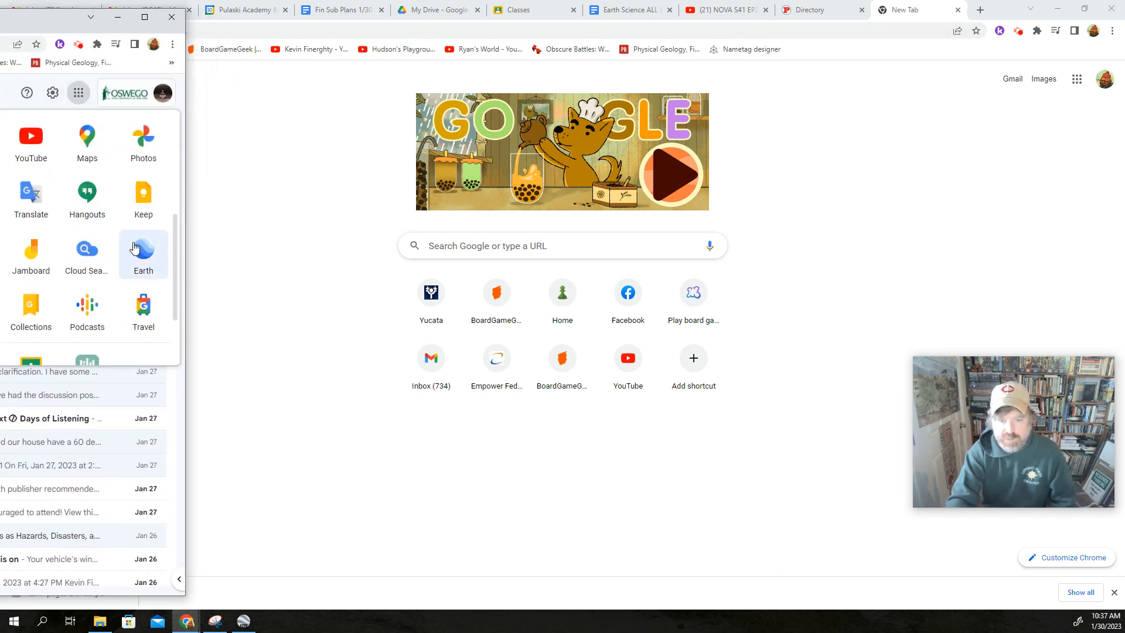
click(284, 191)
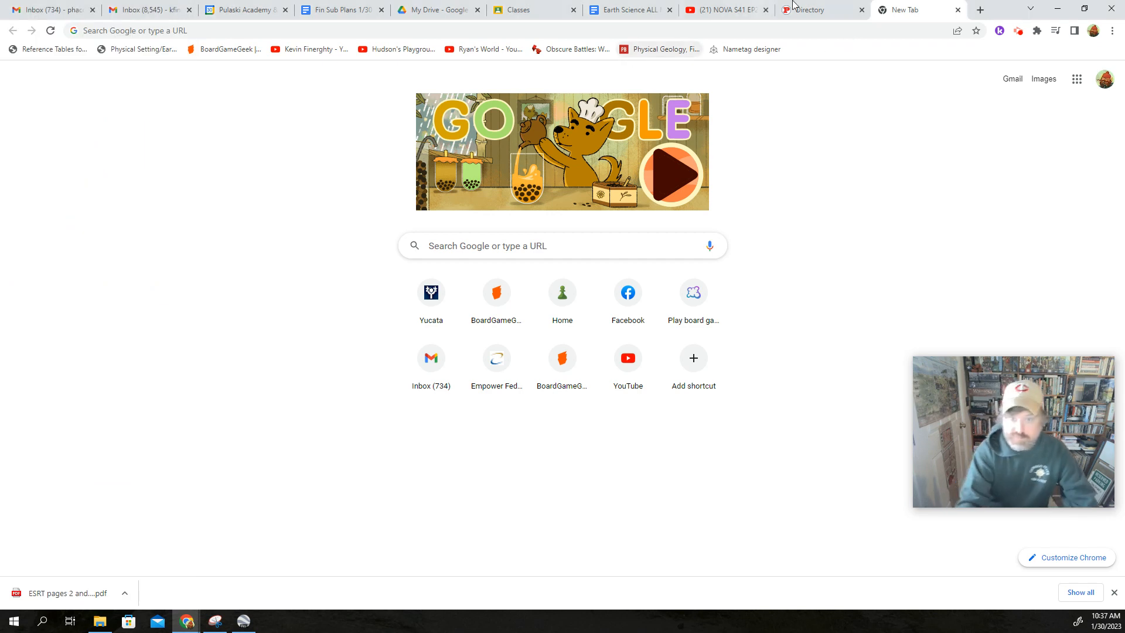
Search the web for "google earth" and open the Google Earth web application from the results.
click(538, 29)
text(google earth)
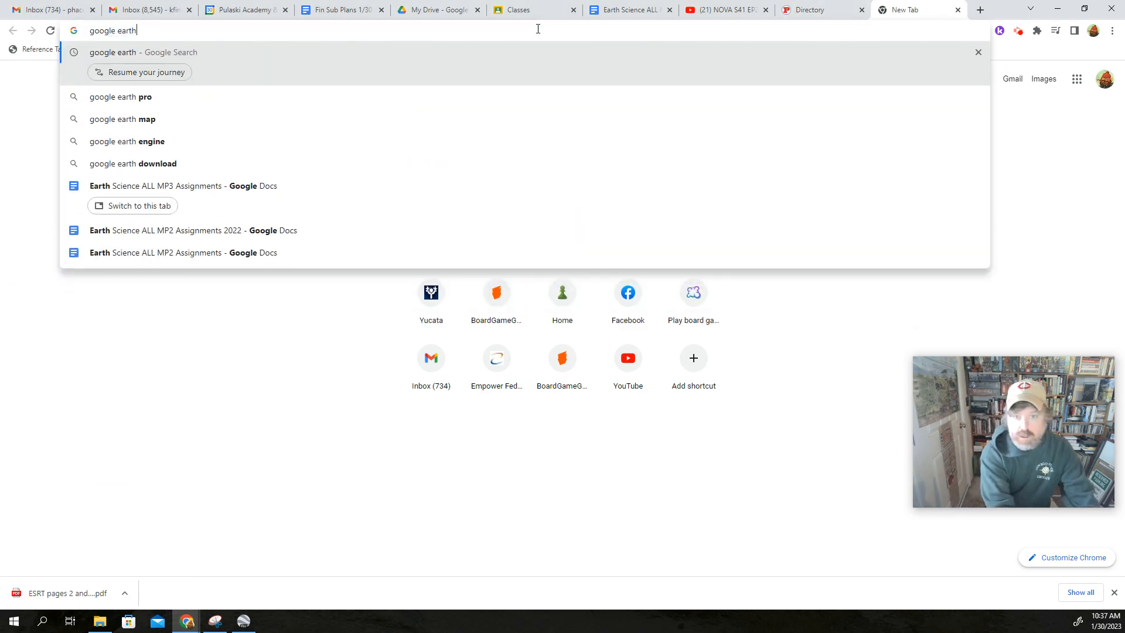
key(Return)
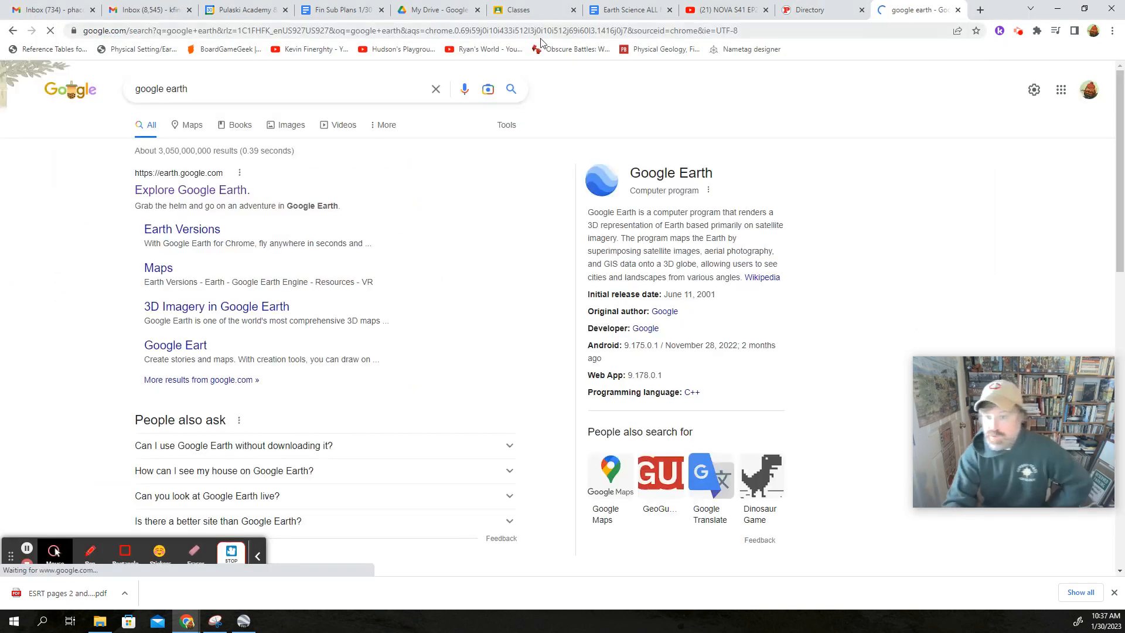
click(170, 190)
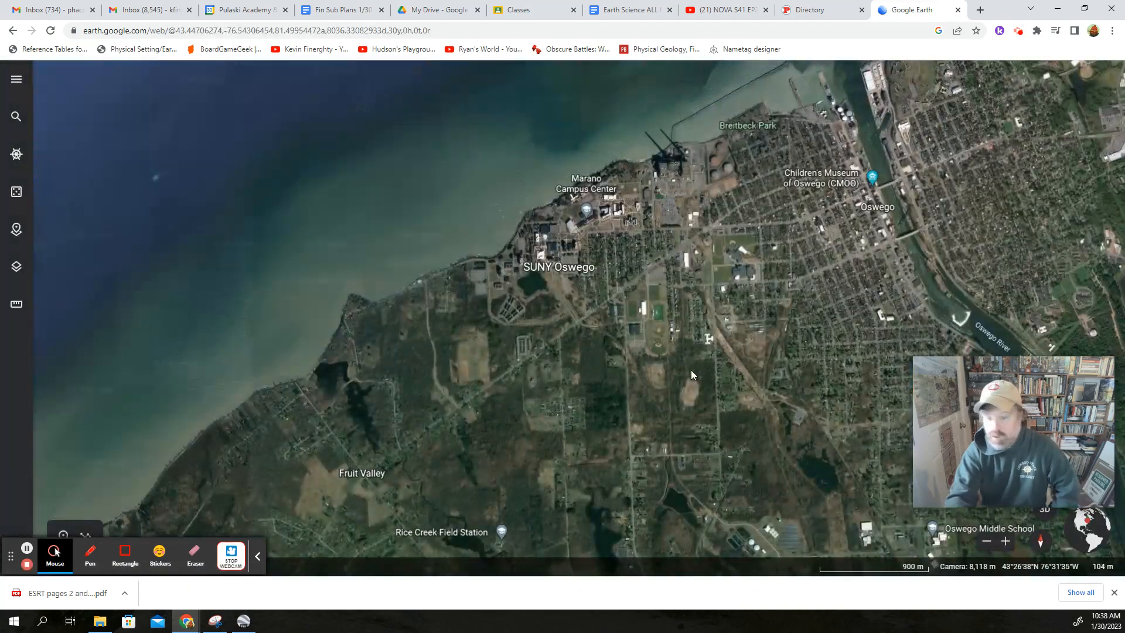
click(244, 622)
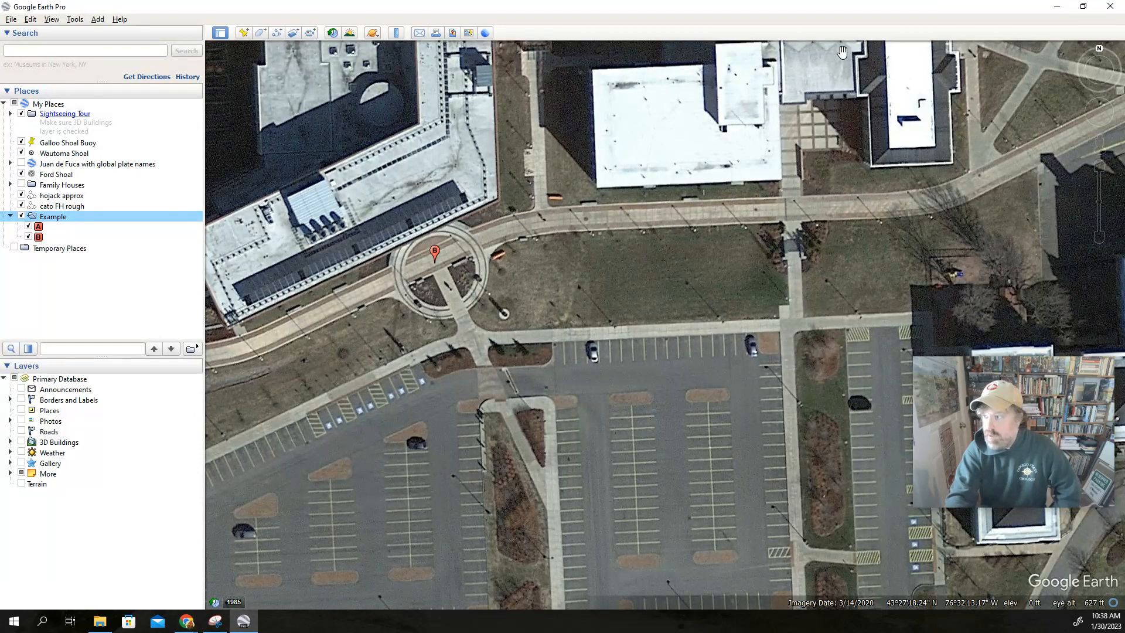
click(1042, 6)
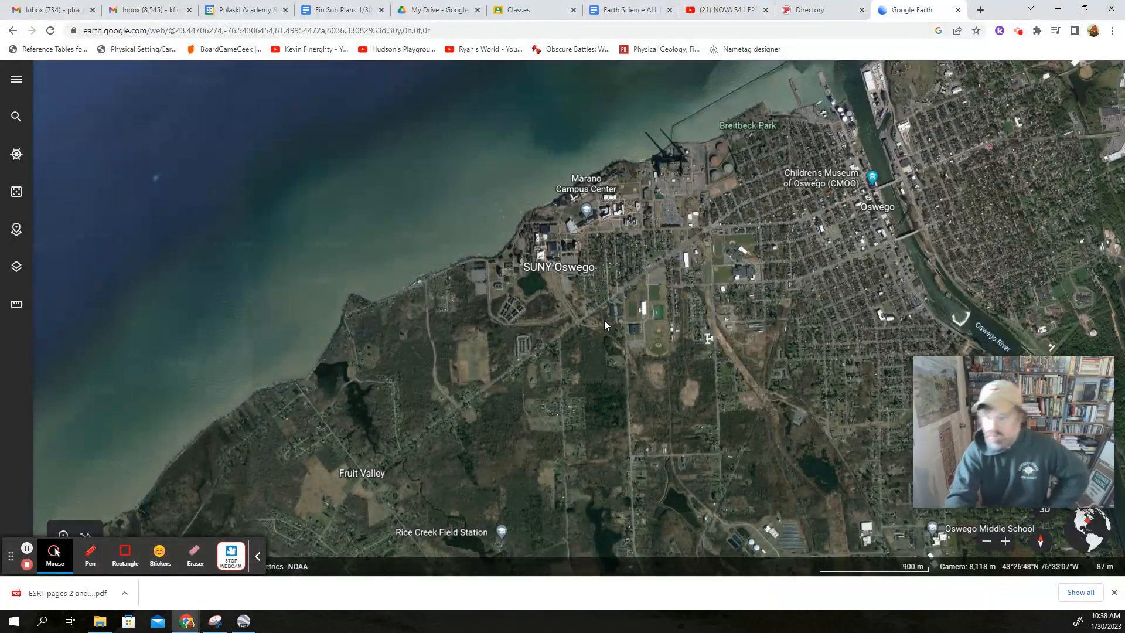
drag(595, 409, 625, 289)
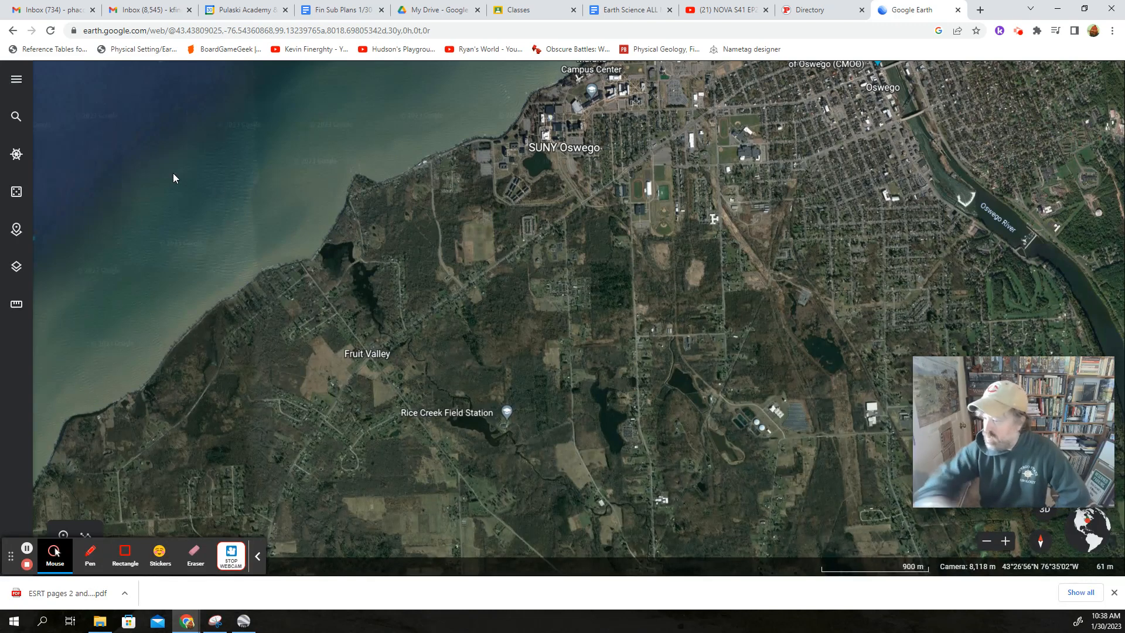
click(17, 82)
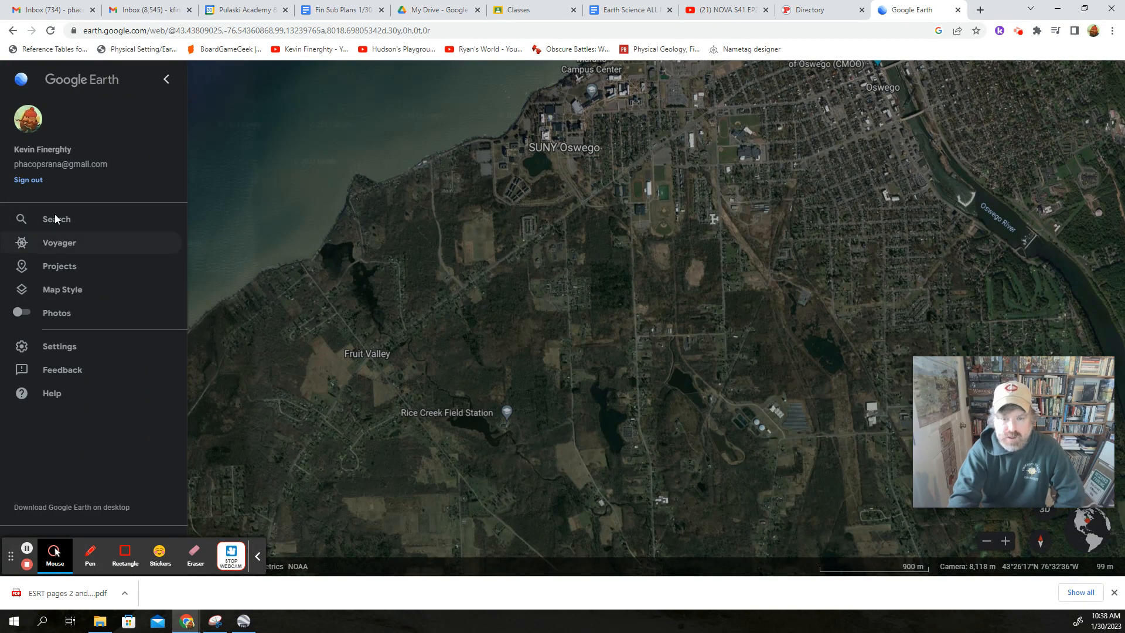
click(167, 80)
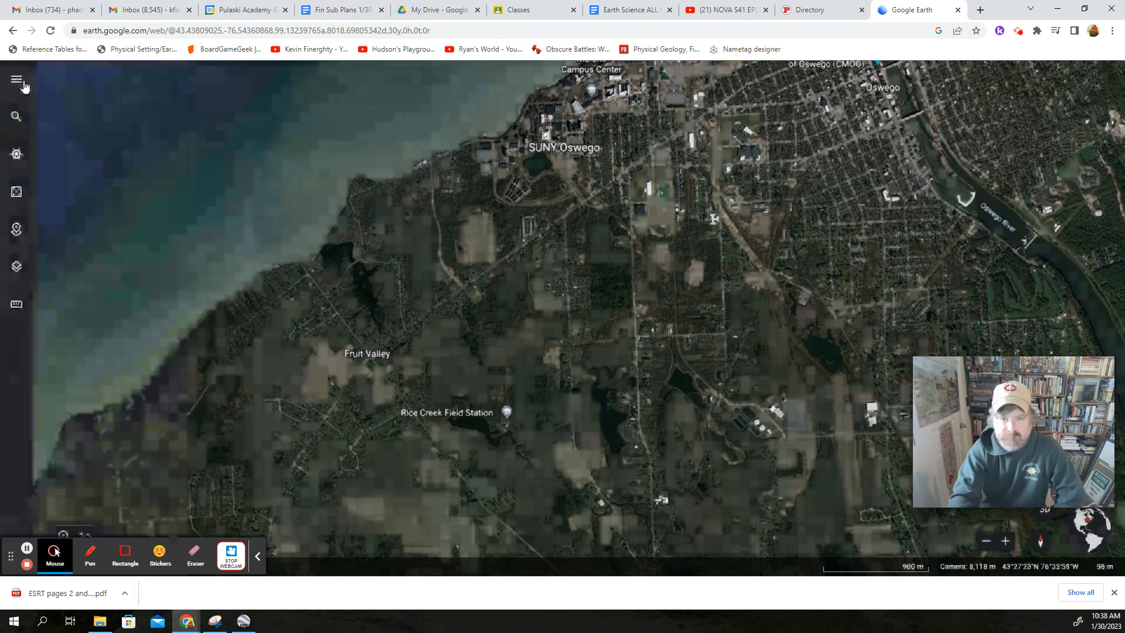
Import the Example KML file from the computer's Desktop folder as a project.
click(21, 80)
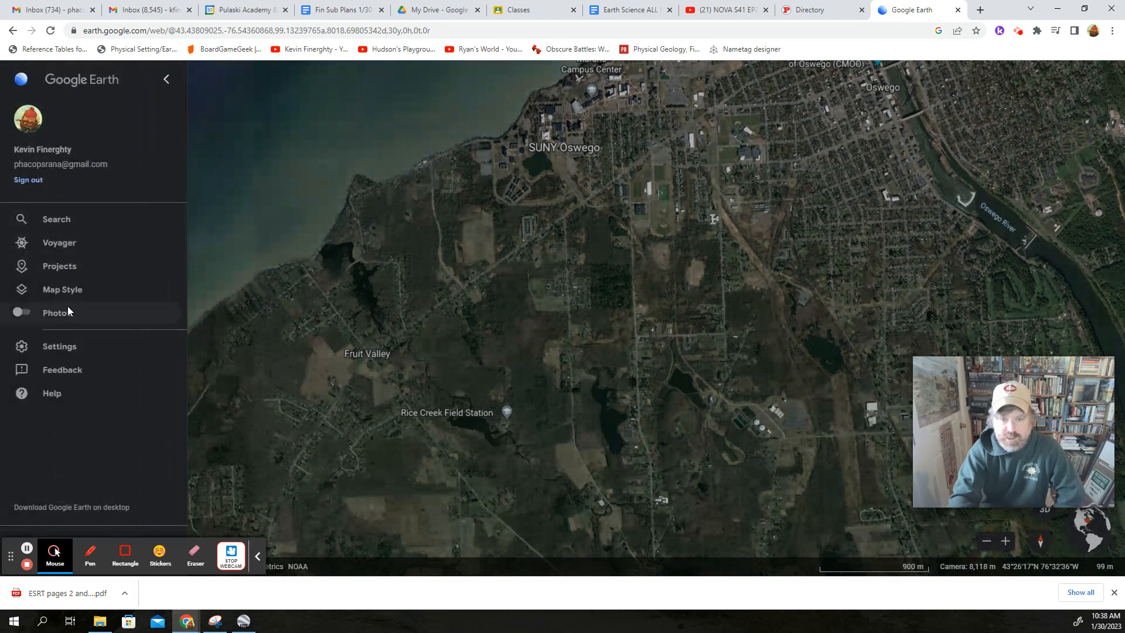
click(57, 267)
click(106, 411)
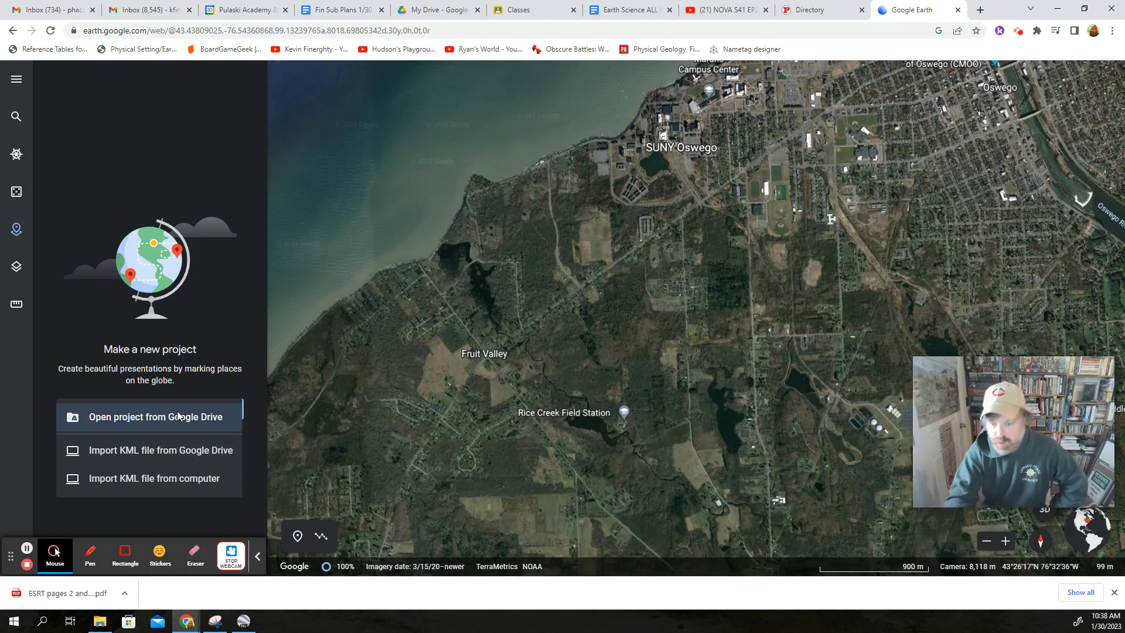
click(108, 479)
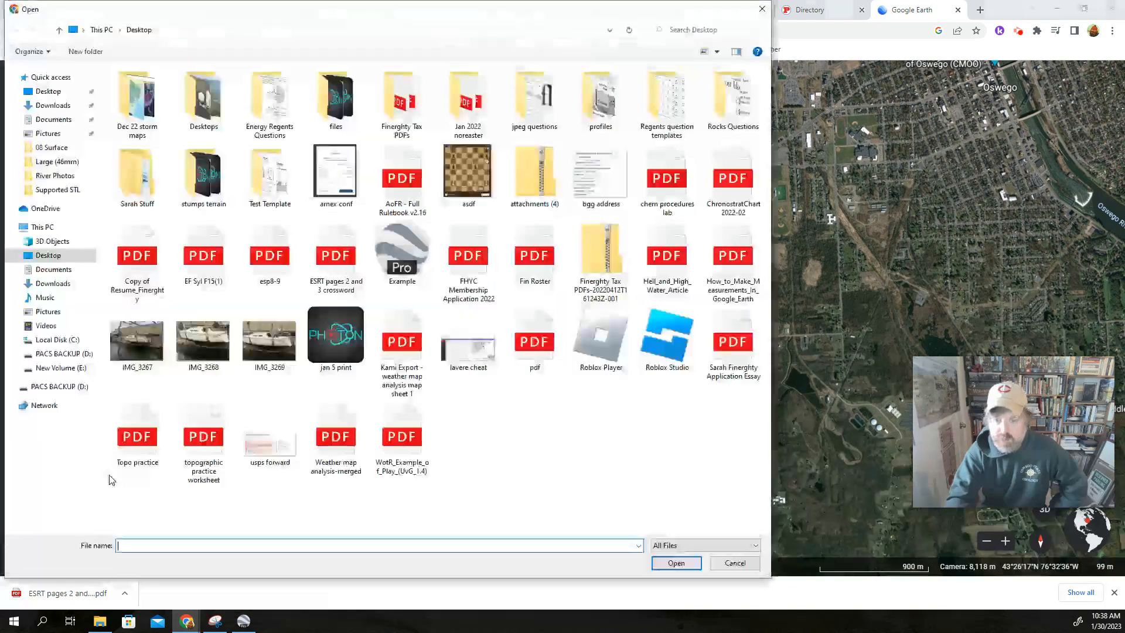
double_click(406, 261)
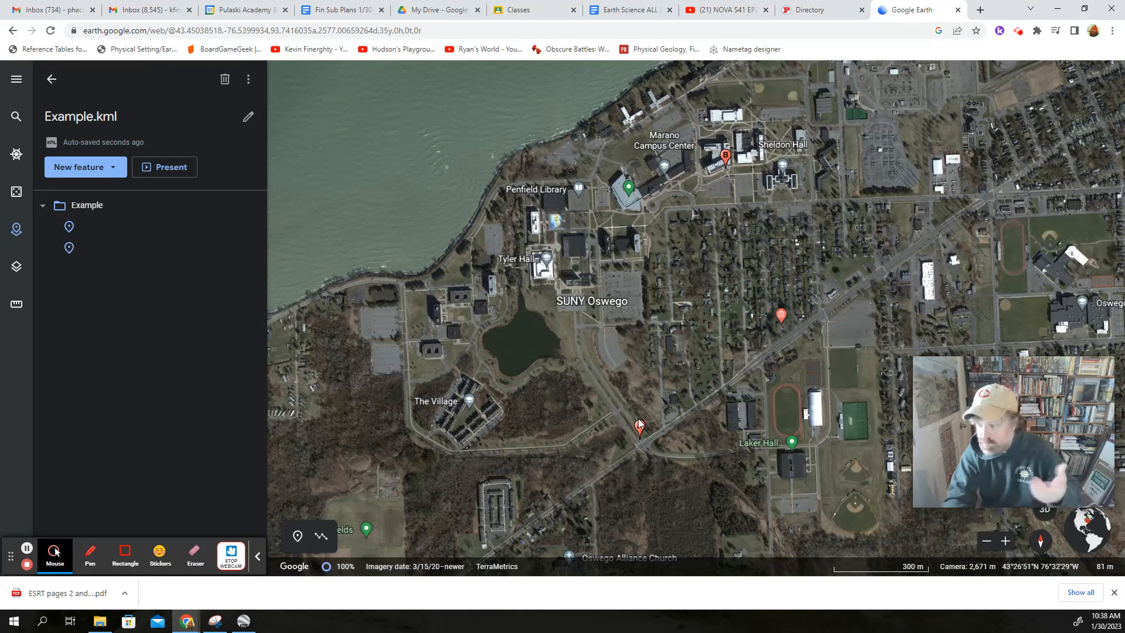
Examine the locations of imported placemarks A and B around the SUNY Oswego campus up close.
scroll(617, 442, up, 5)
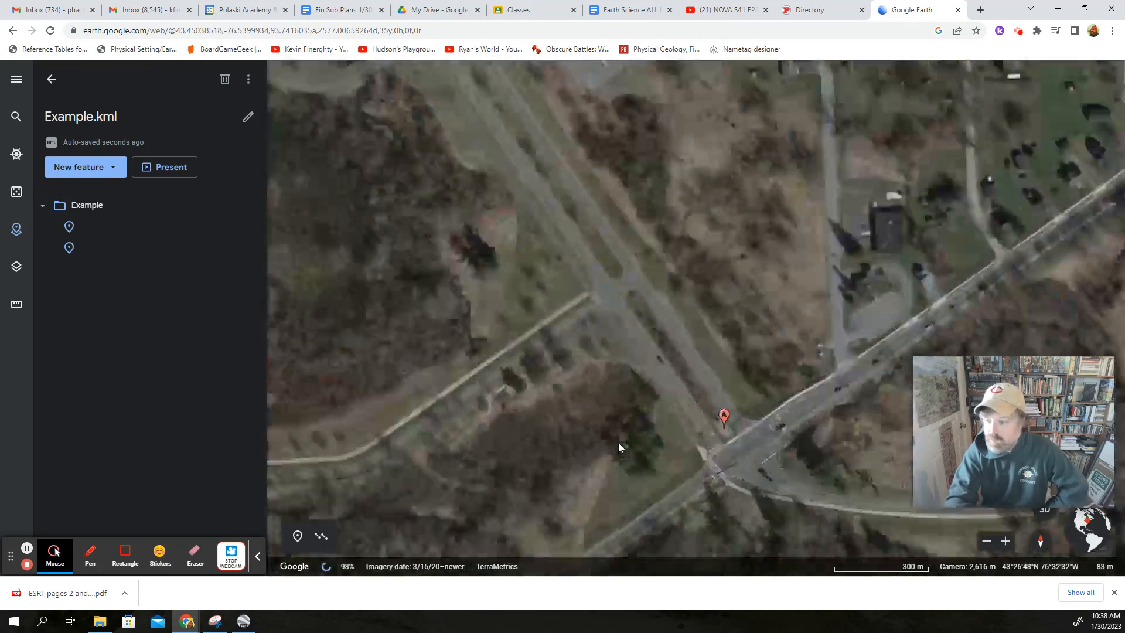
drag(822, 483, 696, 492)
scroll(696, 491, down, 6)
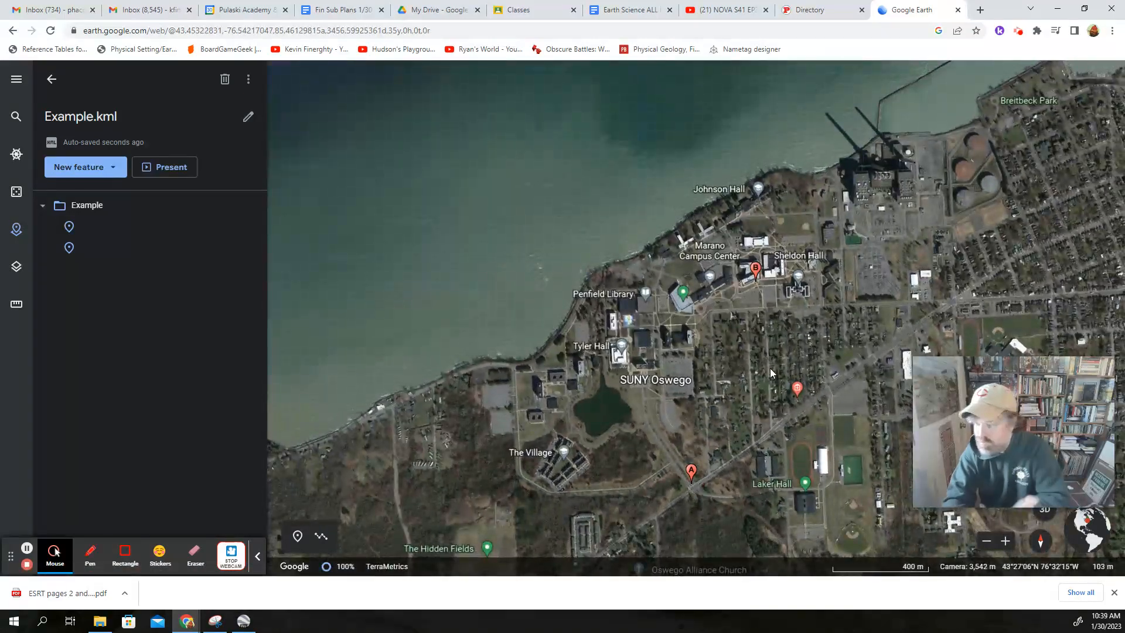
scroll(684, 461, up, 7)
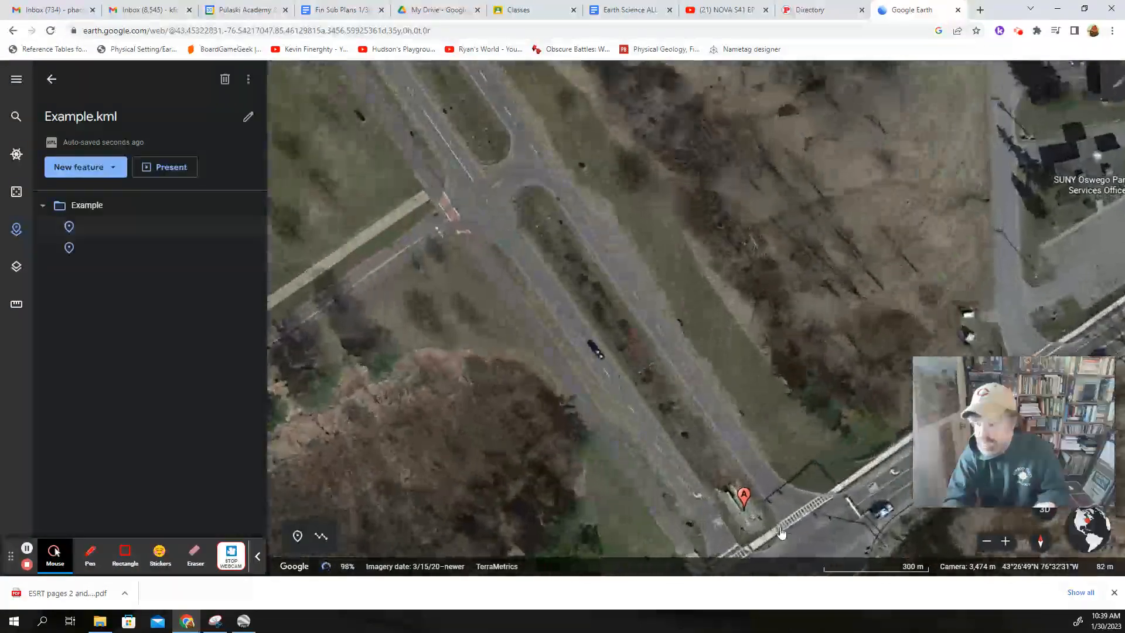
scroll(860, 182, down, 4)
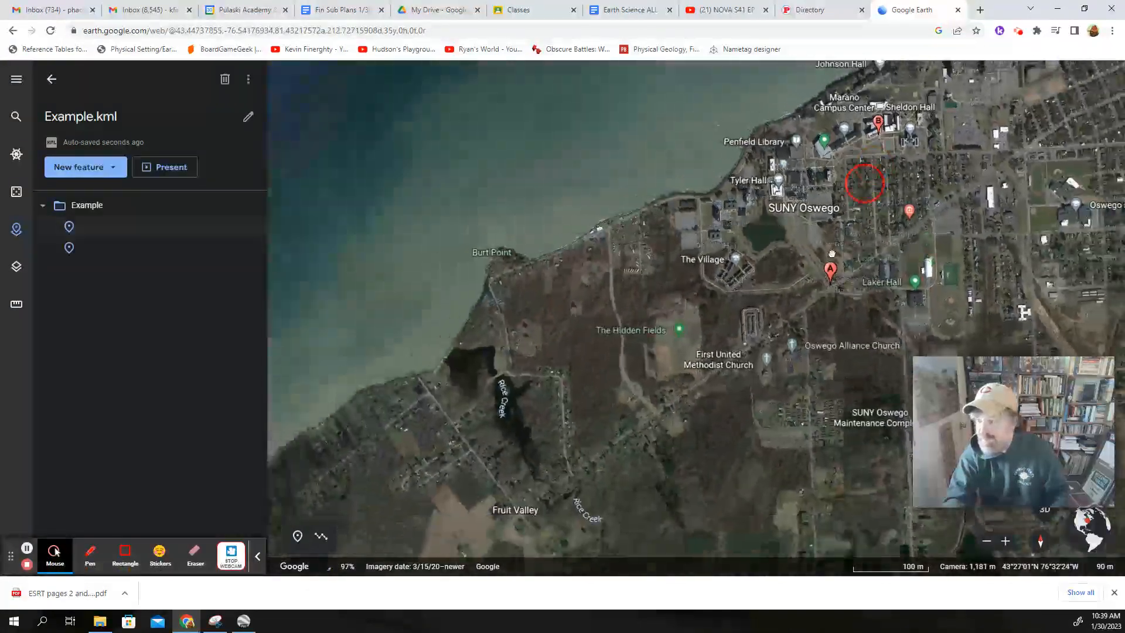
drag(863, 184, 813, 284)
scroll(831, 247, up, 4)
scroll(785, 185, up, 5)
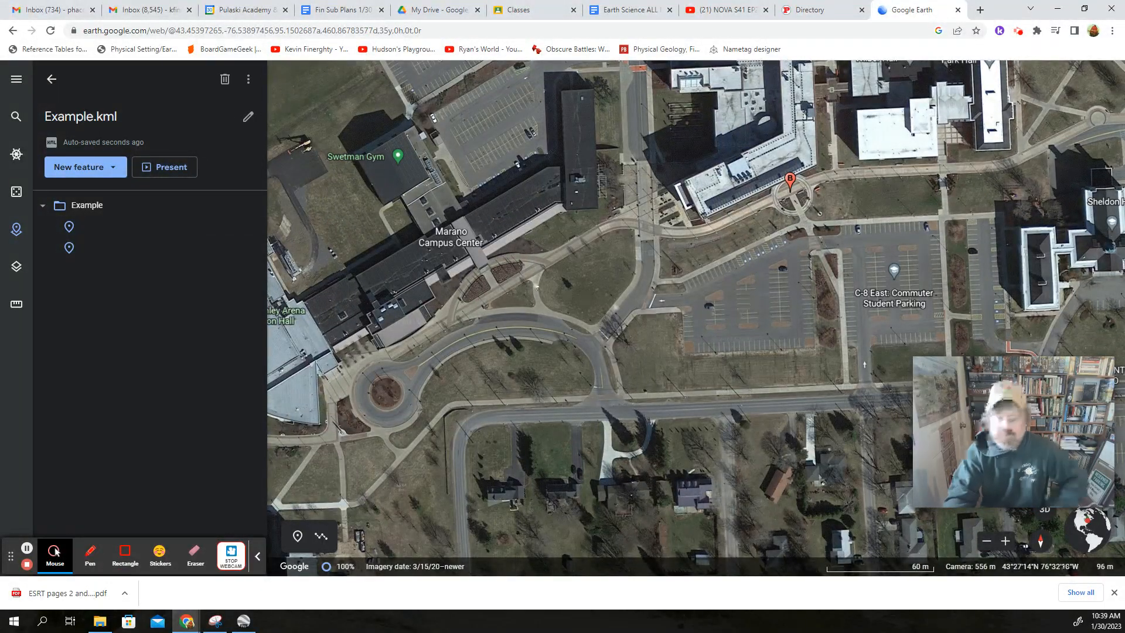
Measure the distance from placemark B to placemark A from a wide view of the campus.
click(16, 317)
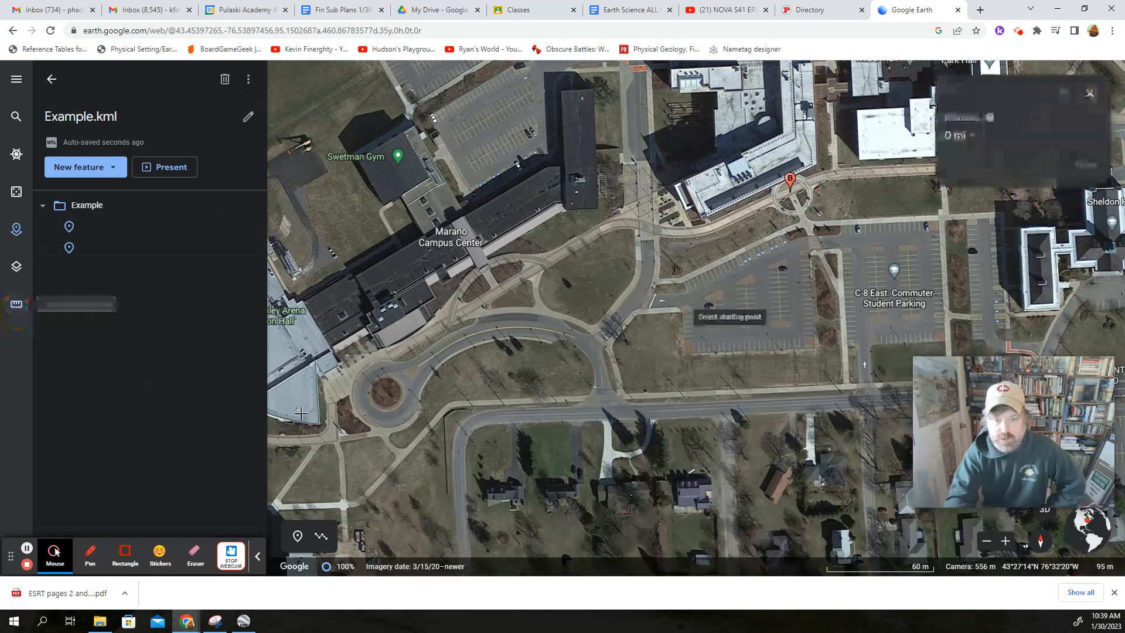
scroll(803, 199, up, 2)
scroll(803, 199, up, 3)
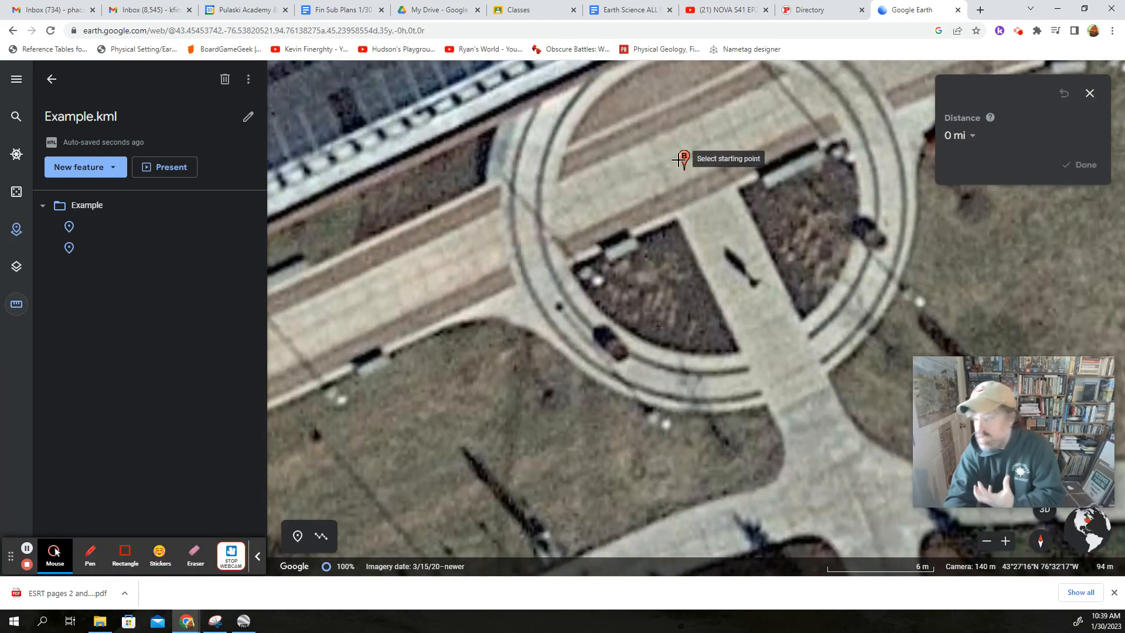
scroll(677, 167, down, 3)
scroll(677, 167, down, 5)
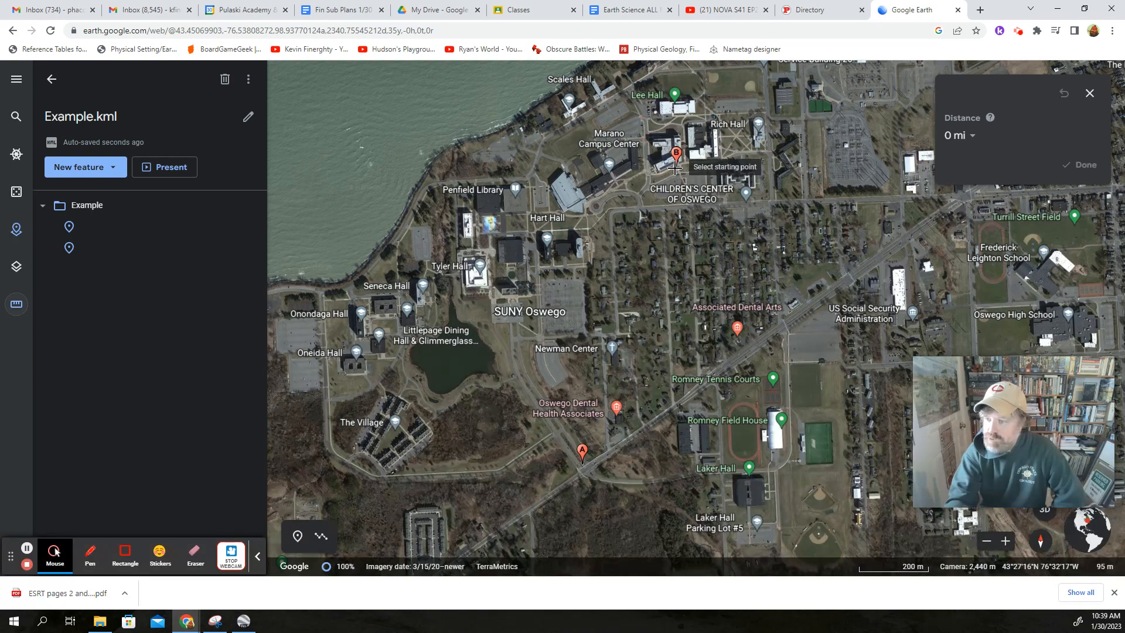
scroll(663, 222, down, 3)
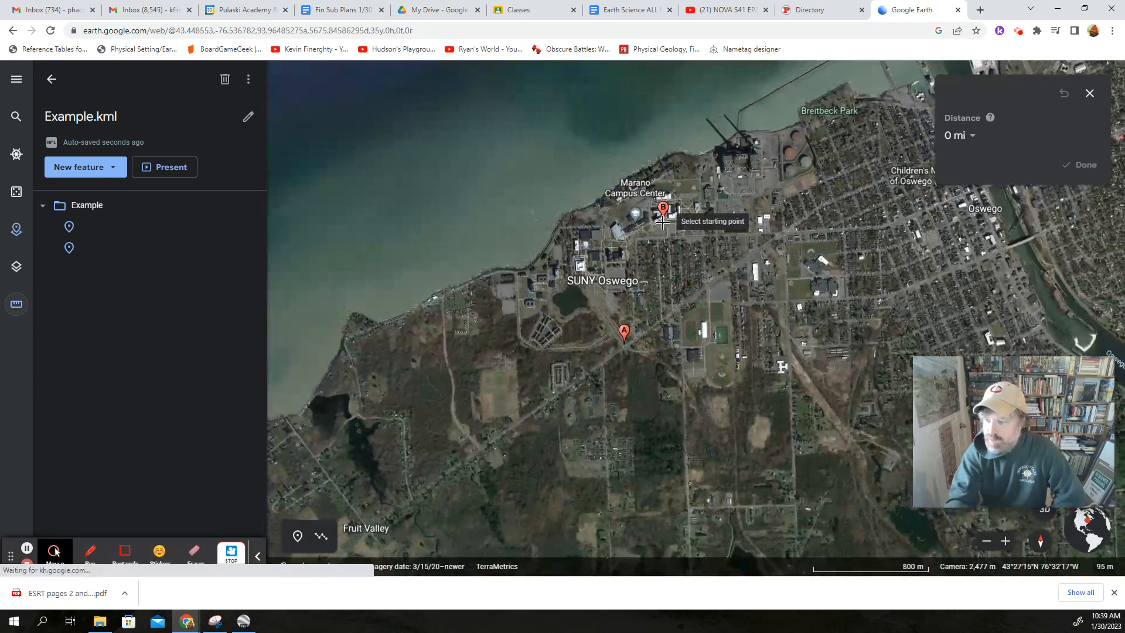
click(662, 222)
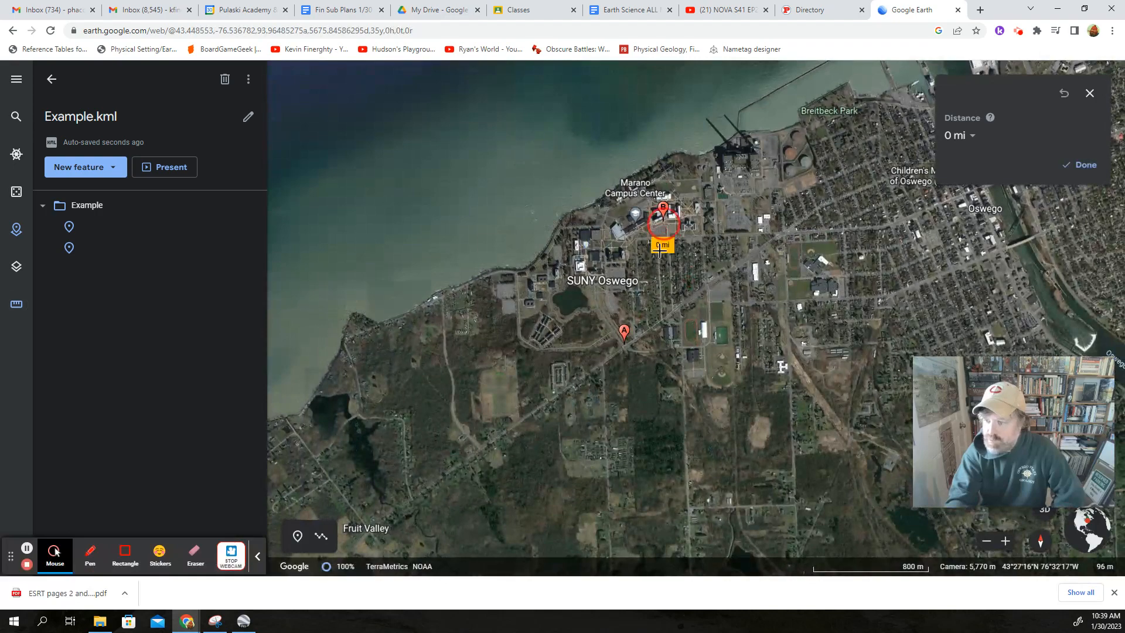
click(624, 342)
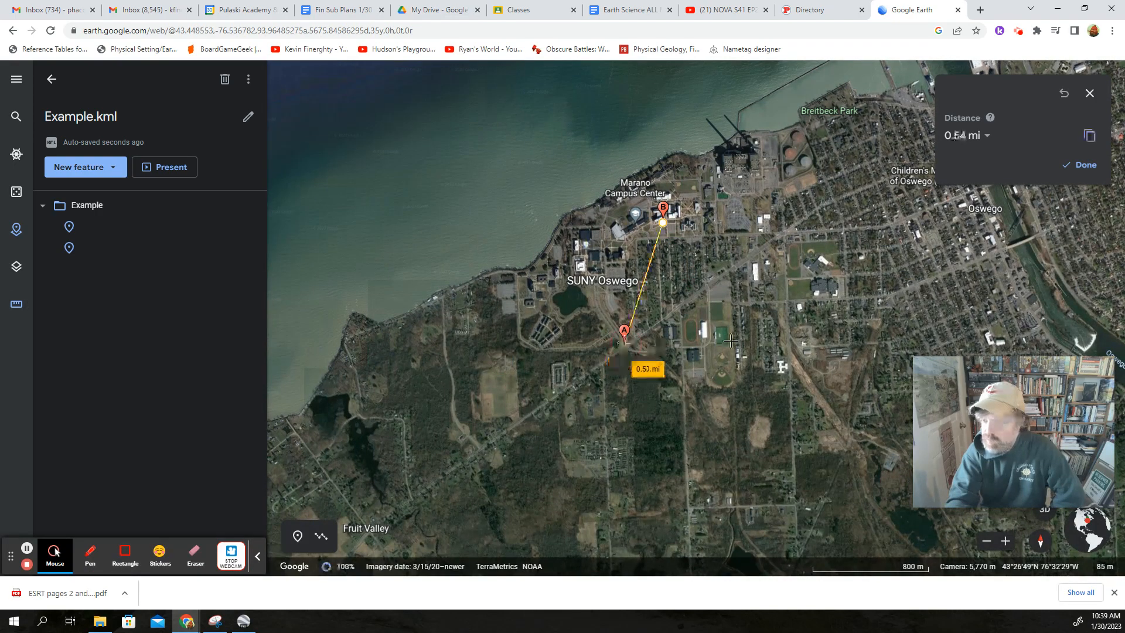
click(623, 344)
Start a new distance measurement with its starting point precisely at the tip of placemark A.
scroll(621, 351, up, 5)
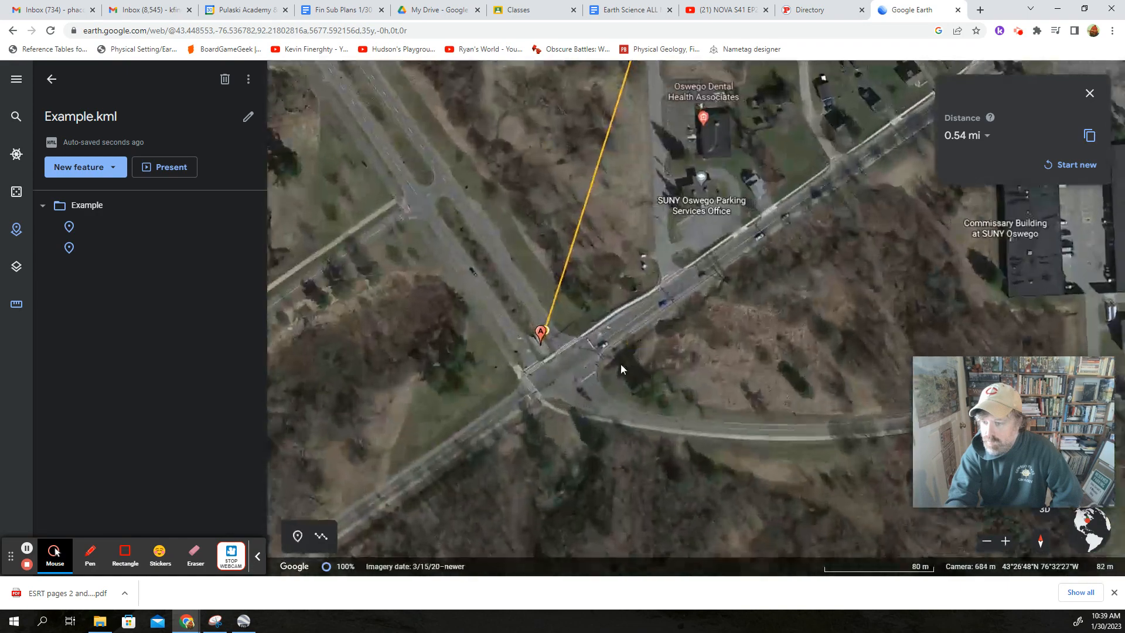
scroll(559, 367, up, 5)
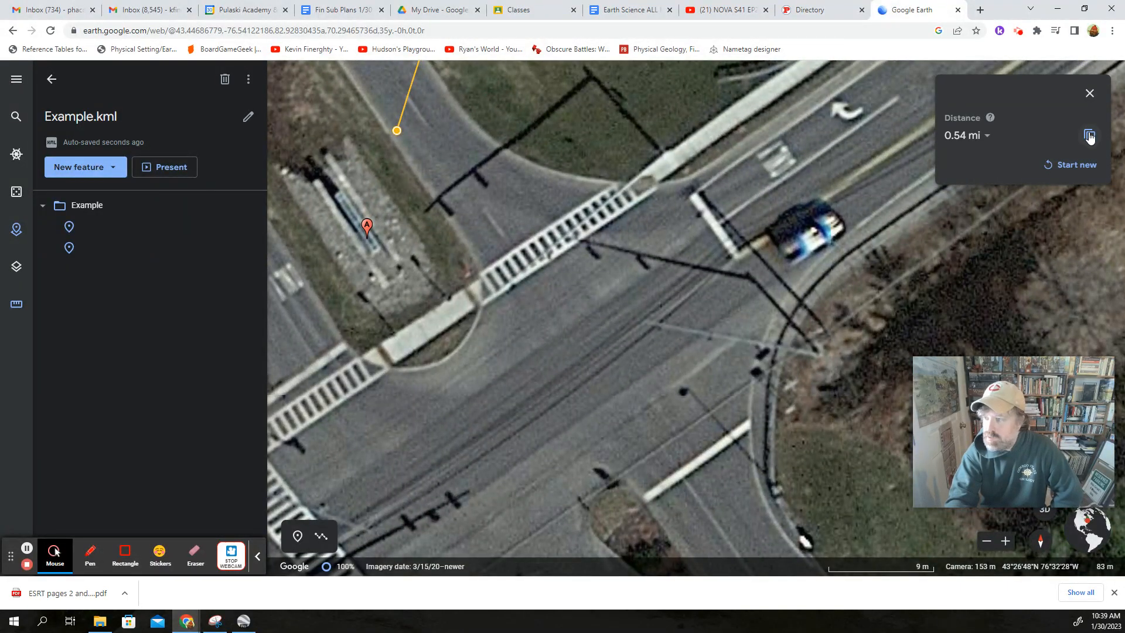
click(1075, 165)
scroll(395, 276, up, 3)
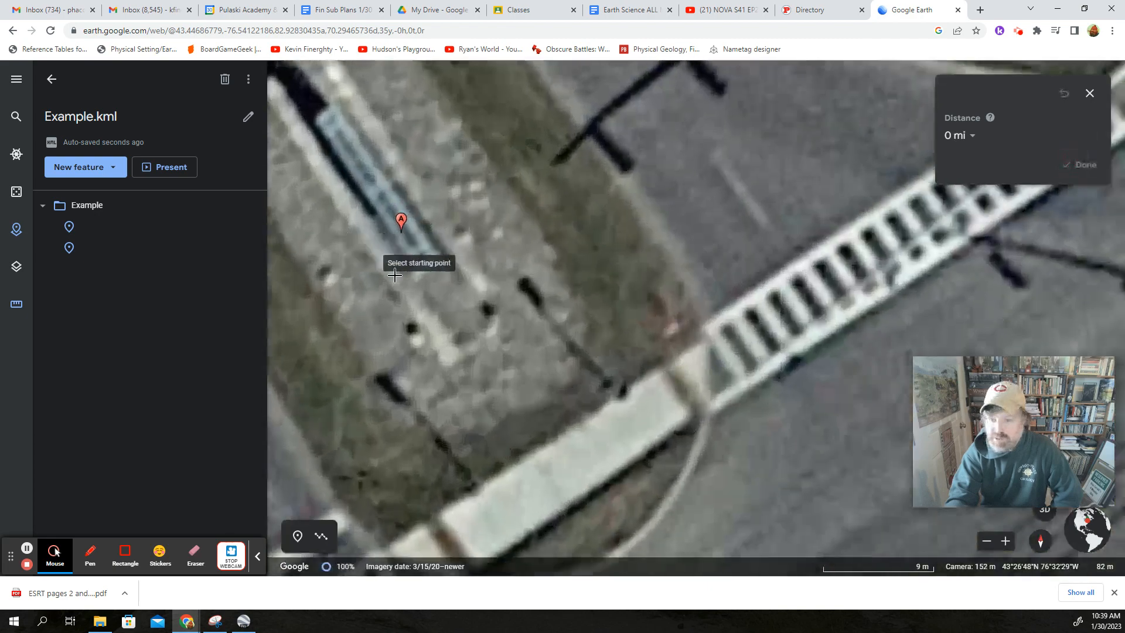
click(403, 232)
Finish the distance measurement precisely at the tip of placemark B in the circular plaza.
scroll(373, 346, down, 3)
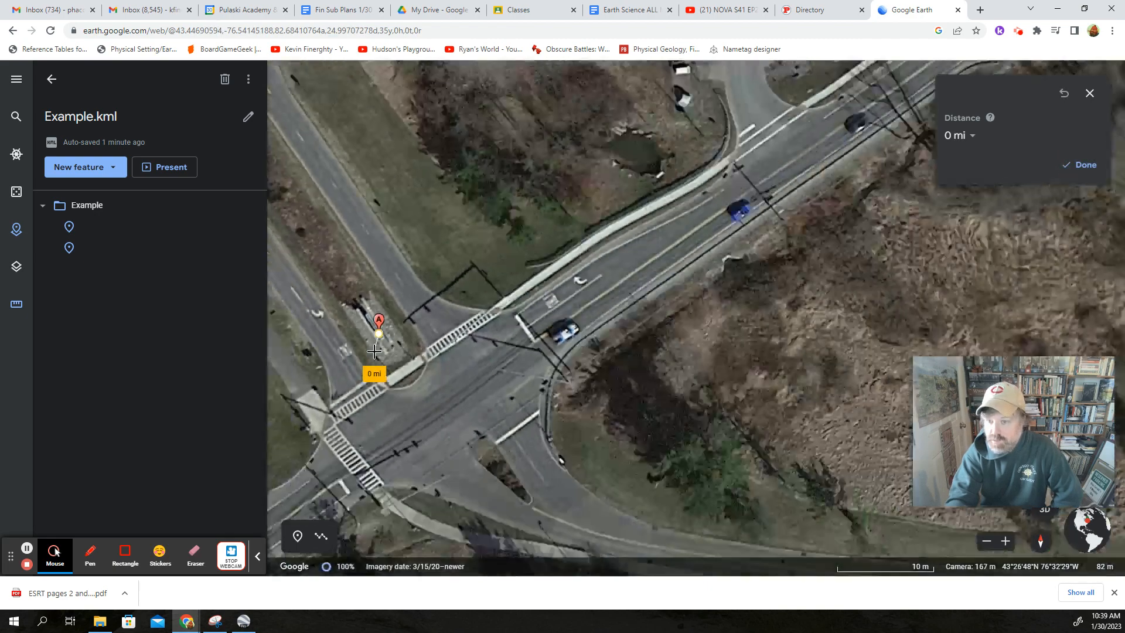
scroll(374, 350, down, 5)
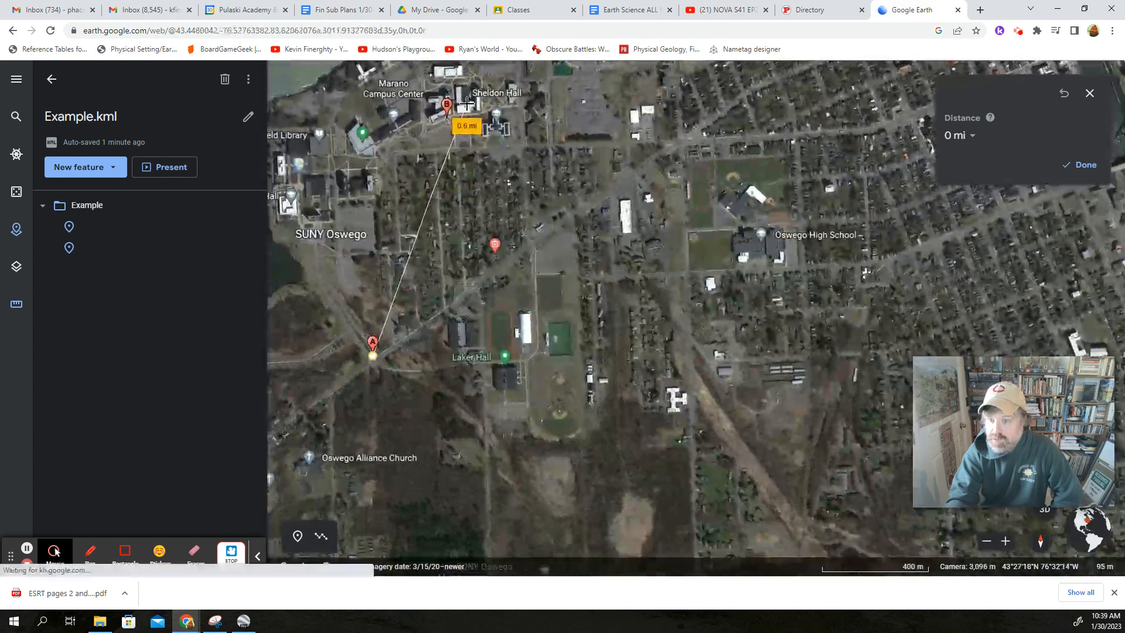
scroll(421, 123, up, 3)
scroll(387, 123, up, 10)
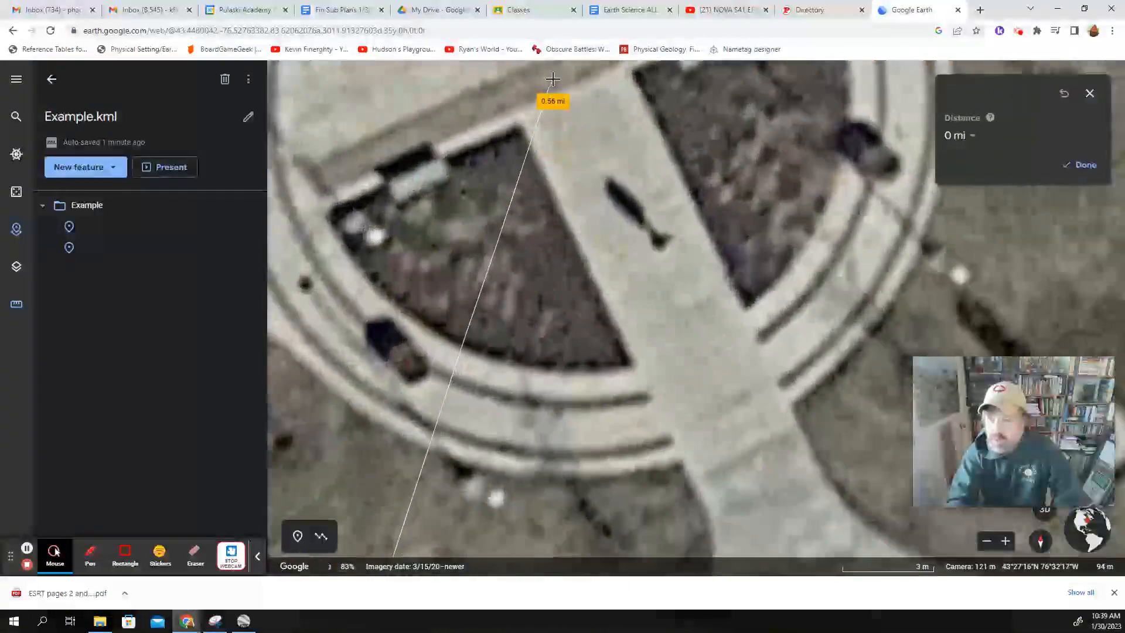
scroll(555, 211, down, 2)
scroll(507, 225, up, 3)
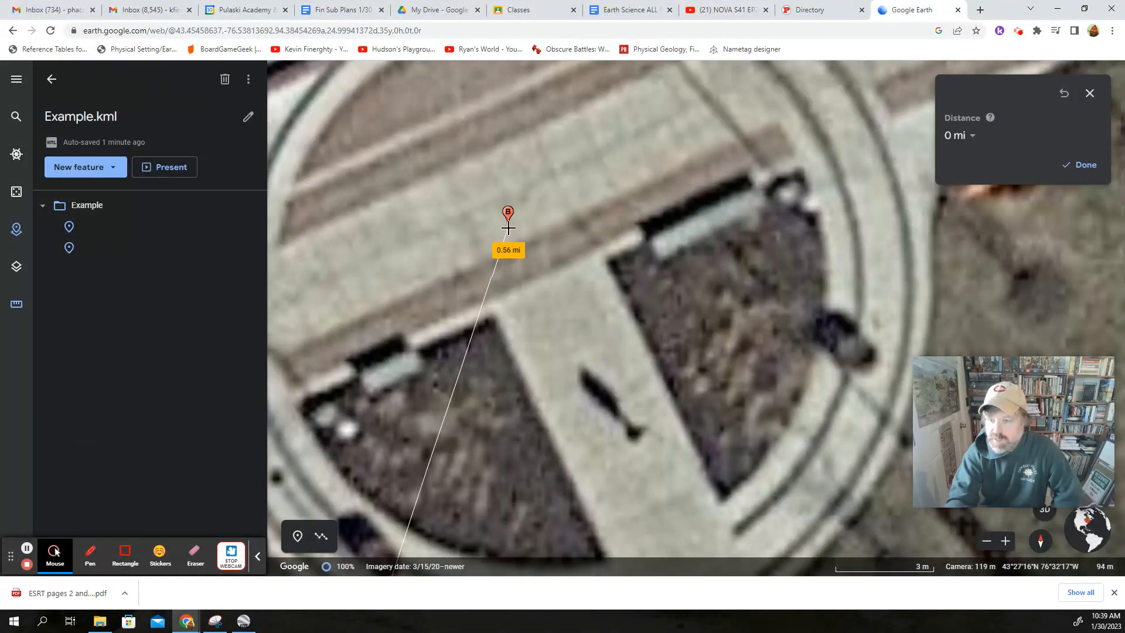
click(508, 228)
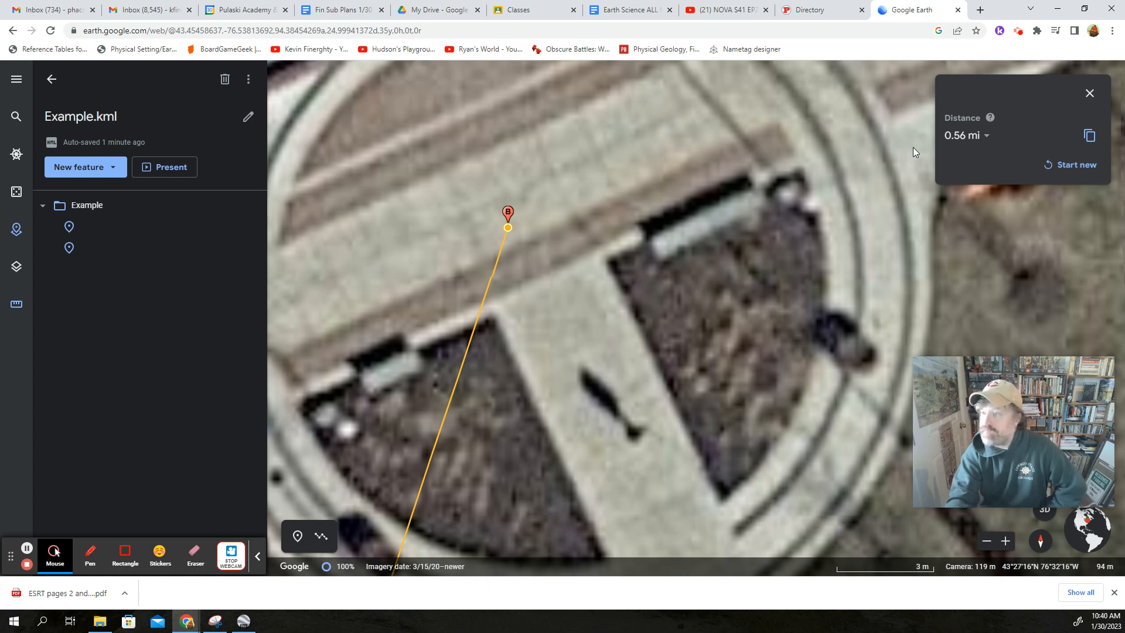
Convert the measured distance between placemarks A and B to centimeters and to inches.
click(985, 138)
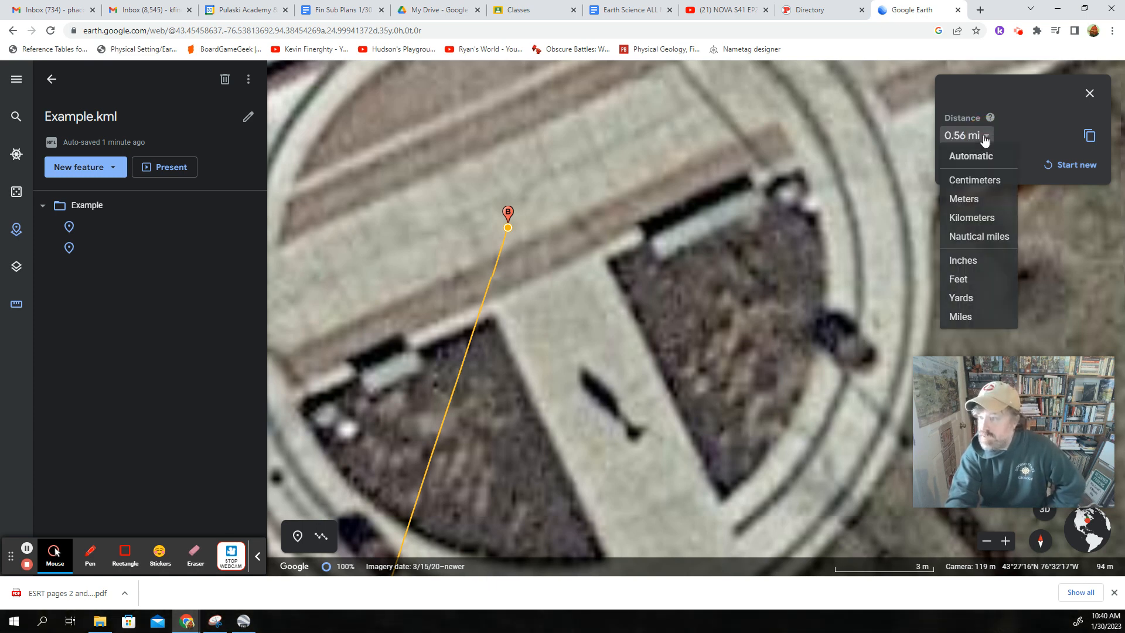
click(981, 180)
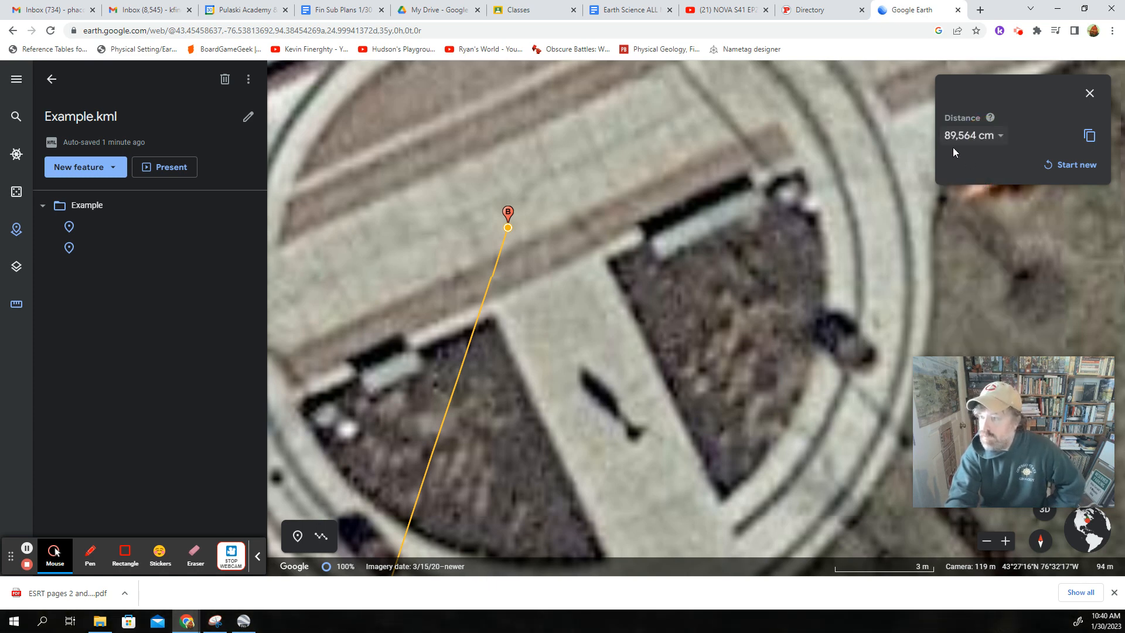
click(997, 137)
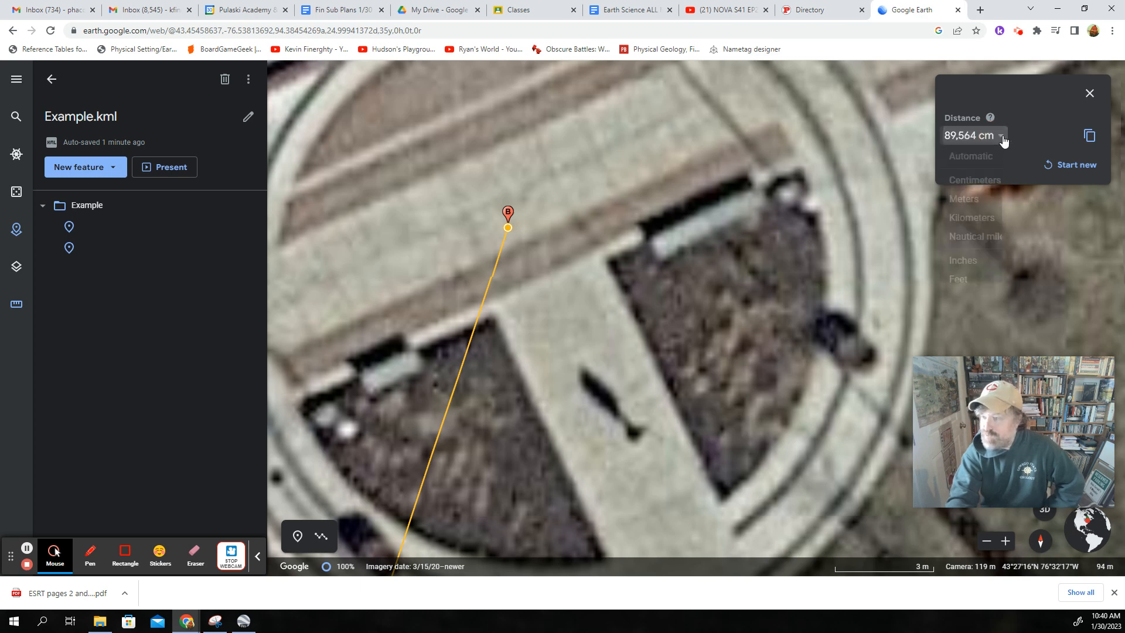
click(969, 266)
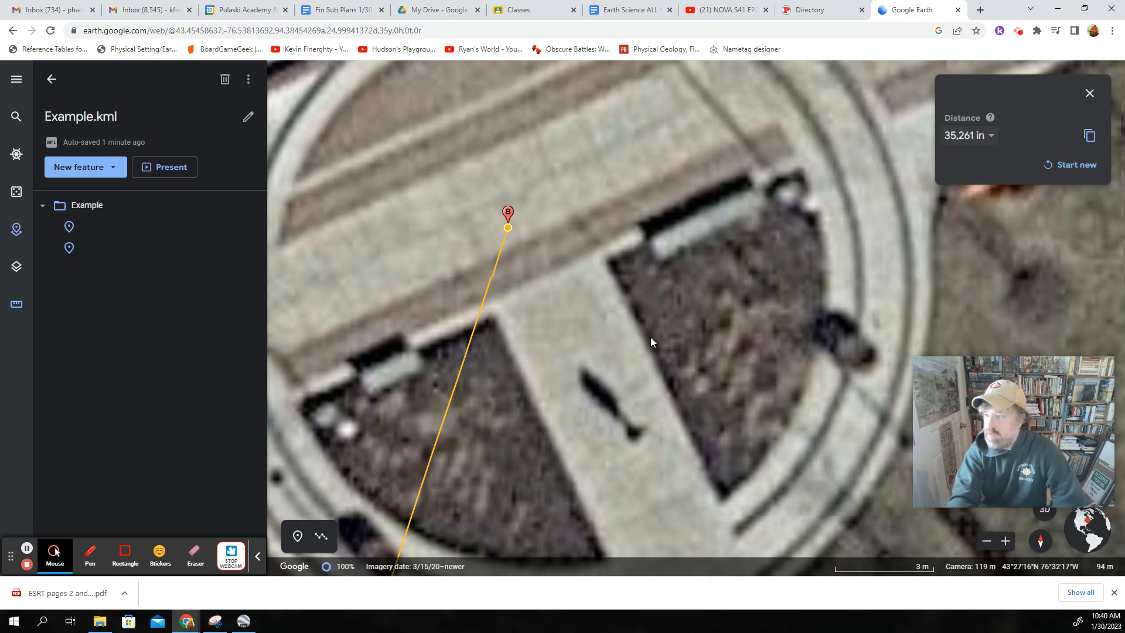
Measure the perimeter and area of a closed four-sided region over the C-8 West Commuter Student Parking lot and the adjoining lawn.
scroll(652, 337, down, 5)
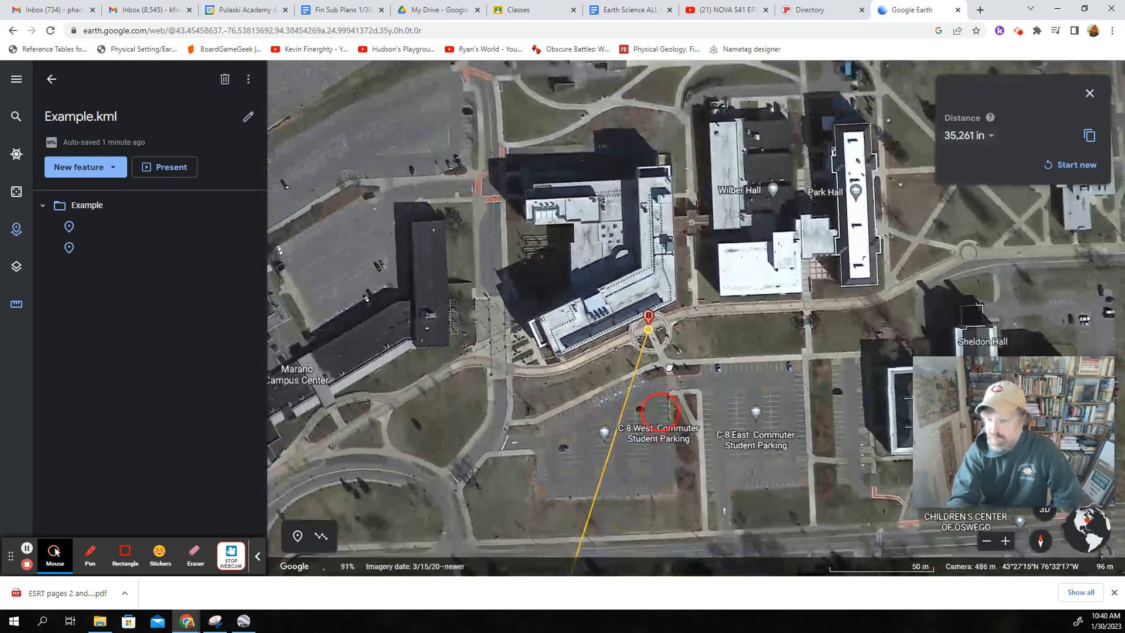
click(17, 304)
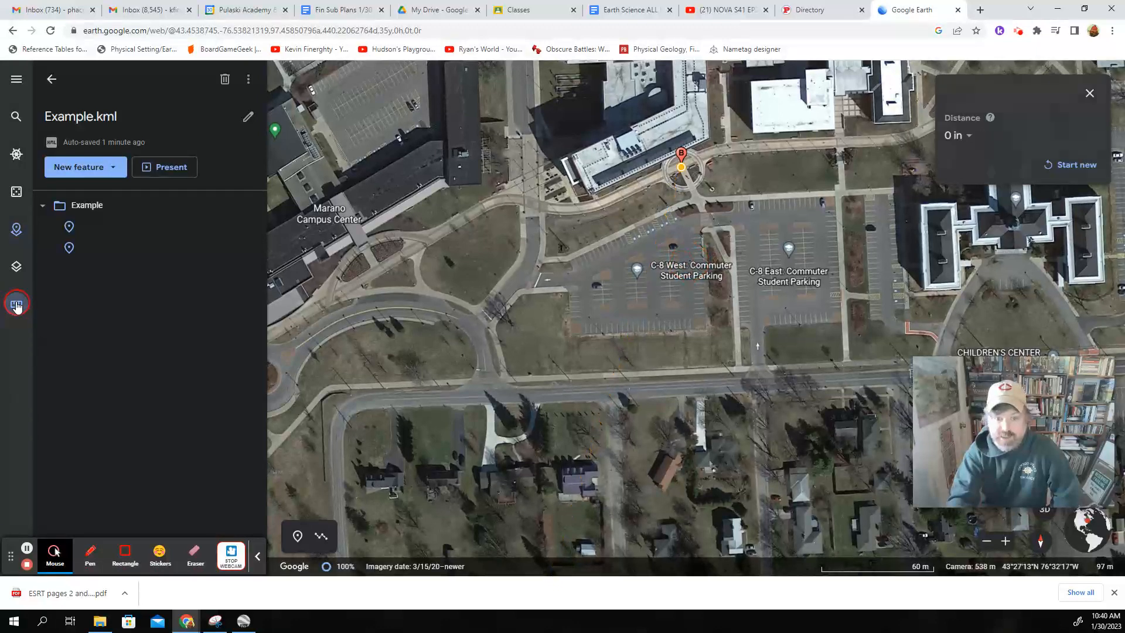
click(512, 247)
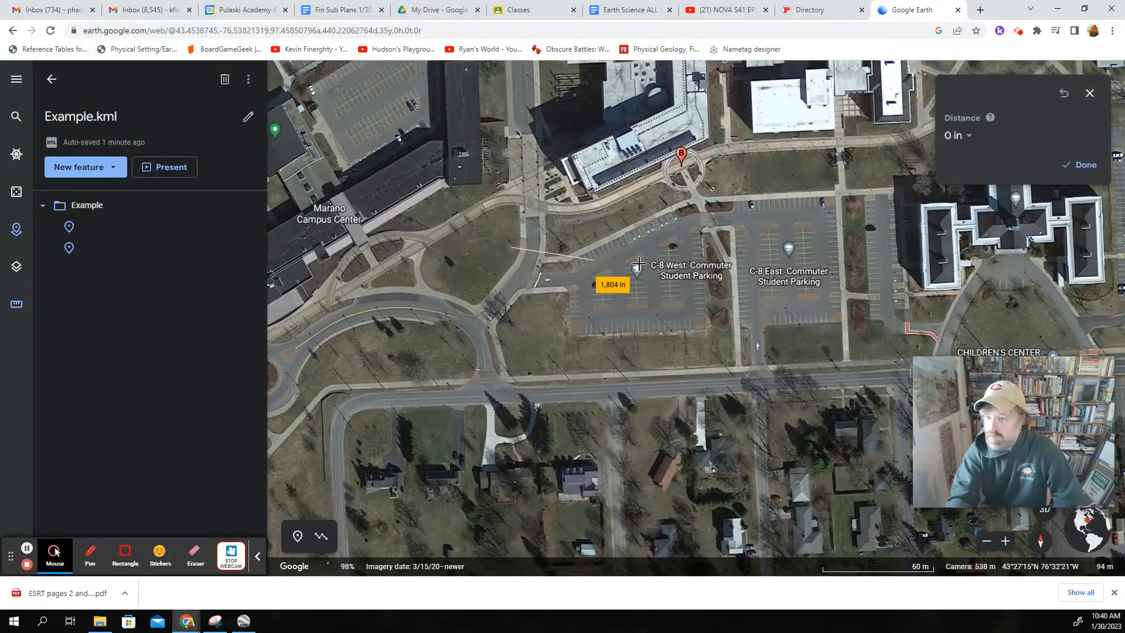
click(672, 261)
click(651, 329)
click(455, 298)
click(510, 247)
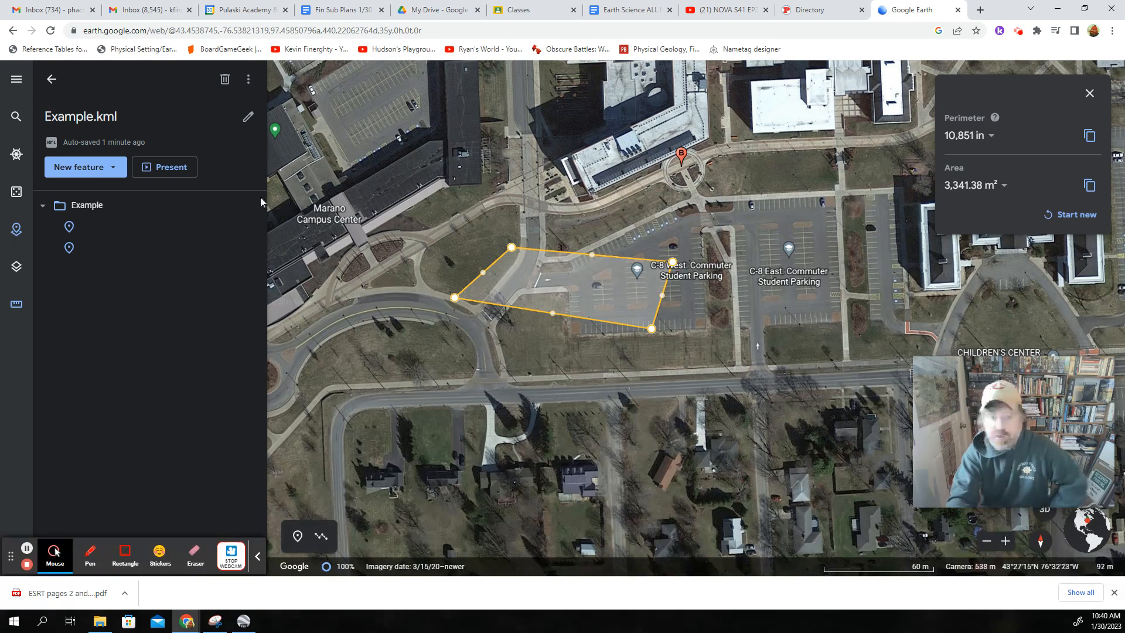
Locate the oval running track beside Romney Field House and frame its straight side up close.
scroll(593, 427, down, 2)
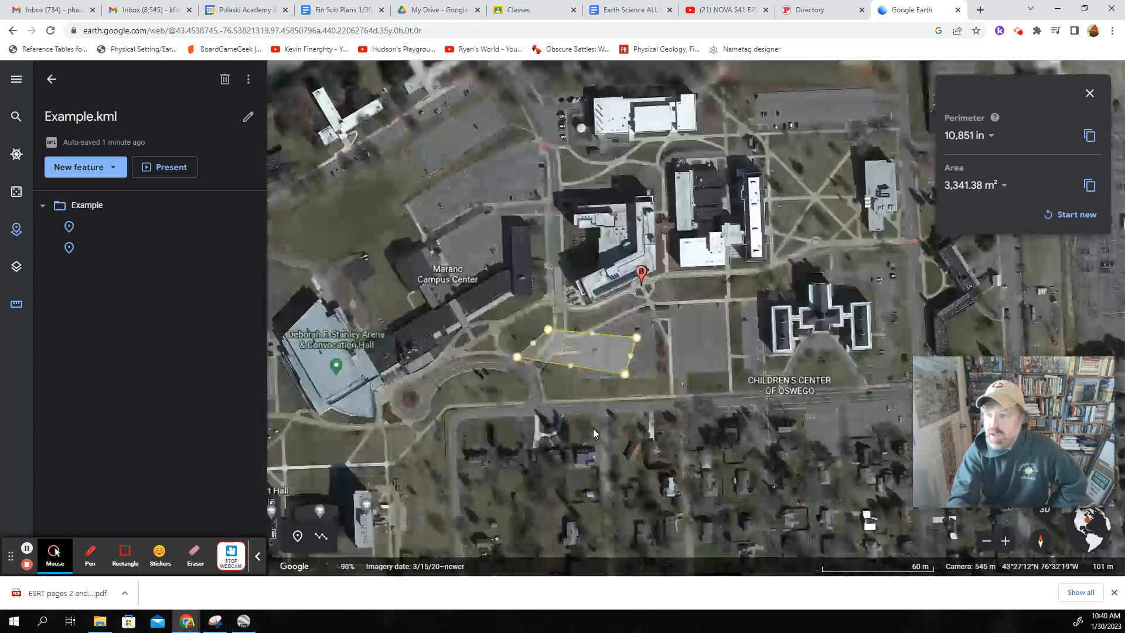
scroll(593, 428, down, 3)
drag(601, 457, 801, 243)
drag(698, 359, 649, 251)
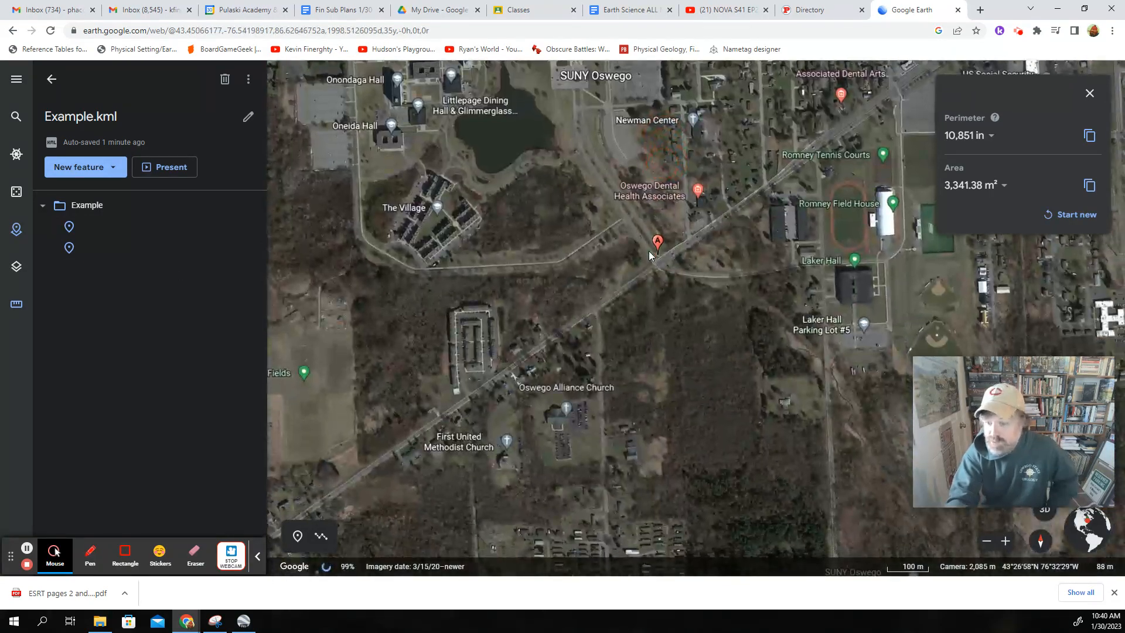
scroll(648, 251, down, 3)
drag(740, 346, 623, 344)
scroll(551, 292, up, 3)
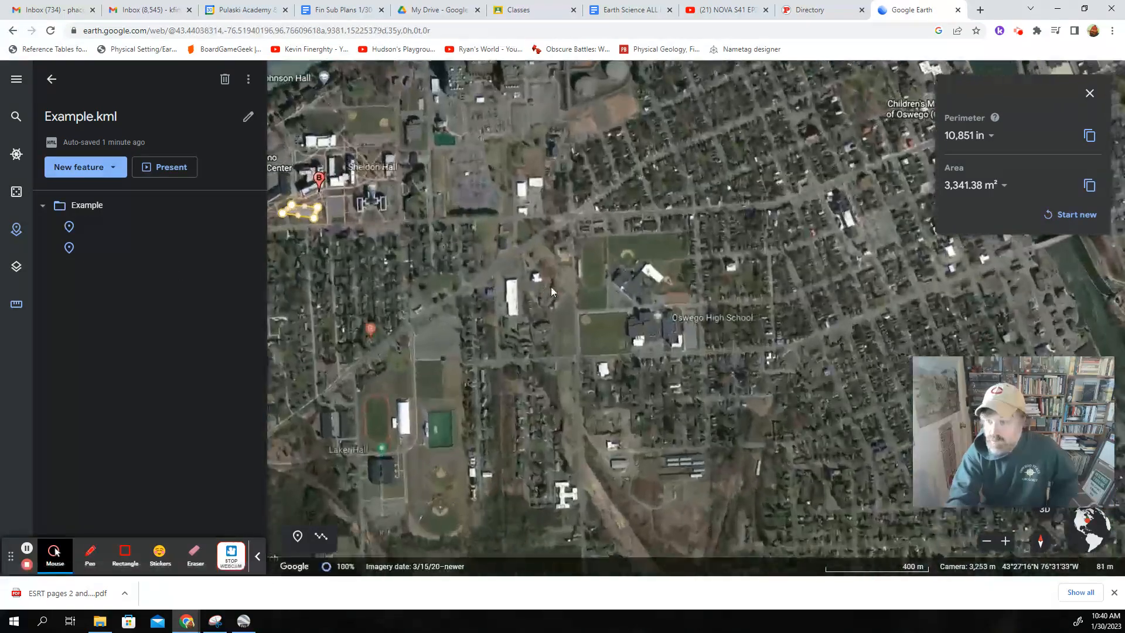
scroll(347, 446, up, 5)
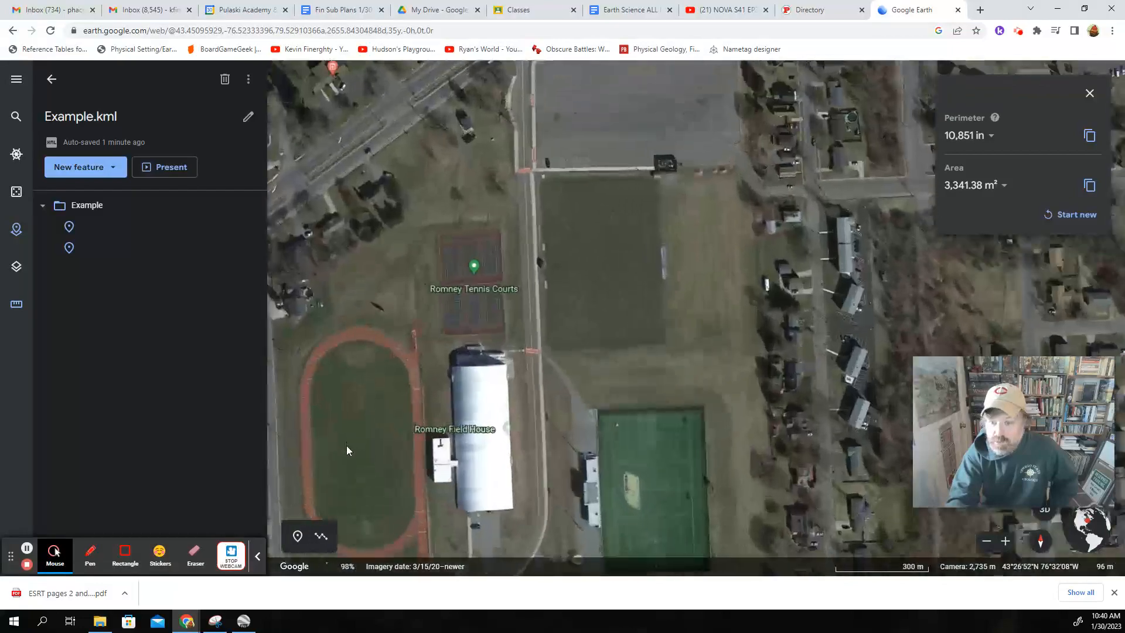
click(410, 352)
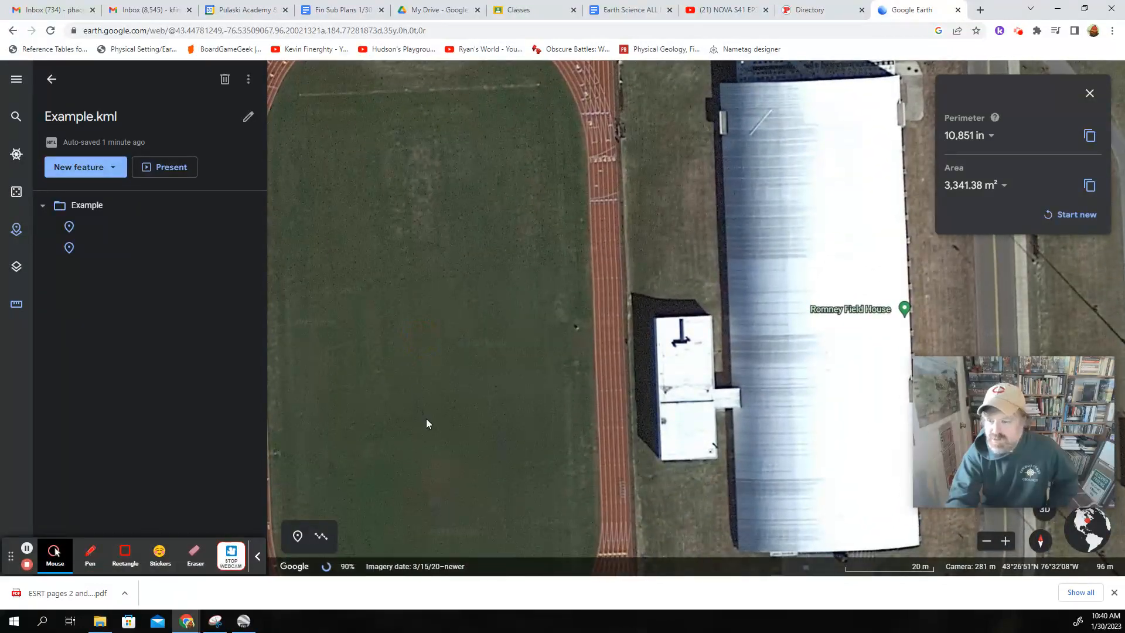
scroll(441, 416, down, 4)
scroll(454, 416, up, 3)
drag(457, 417, 505, 242)
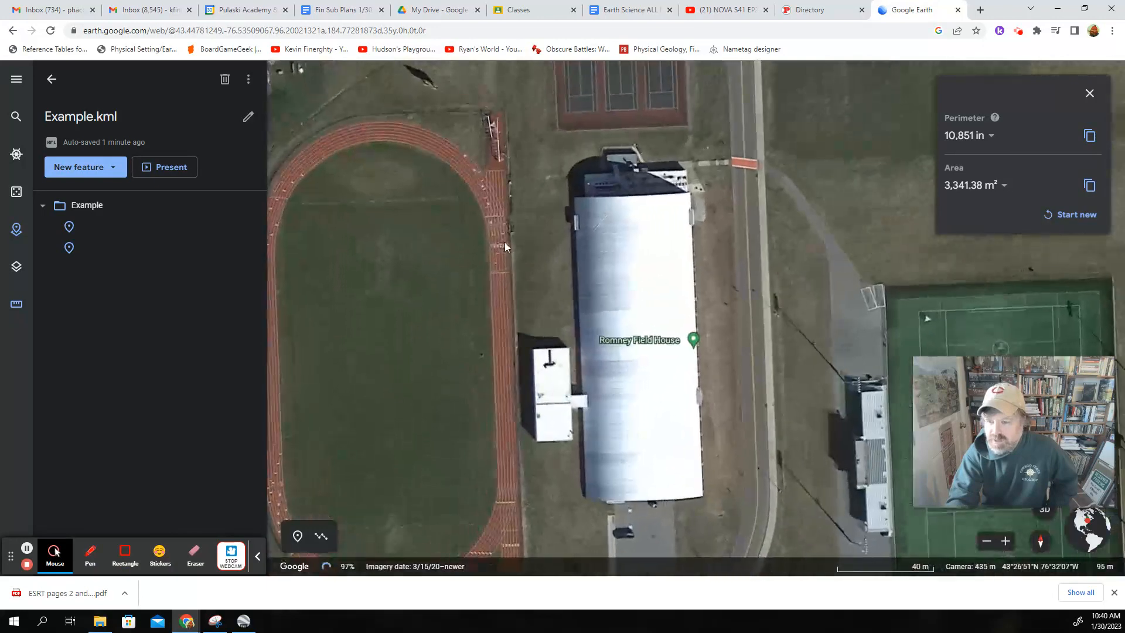
Measure the straight side of the running track nearest Romney Field House in a new measurement, with the distance in meters.
click(1060, 215)
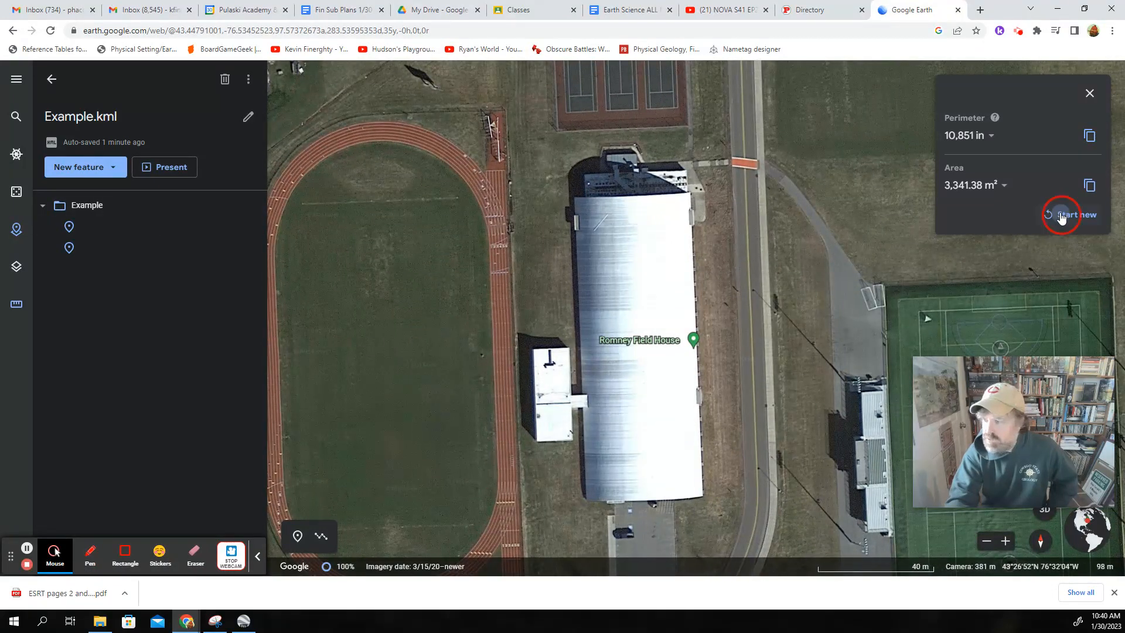
click(496, 218)
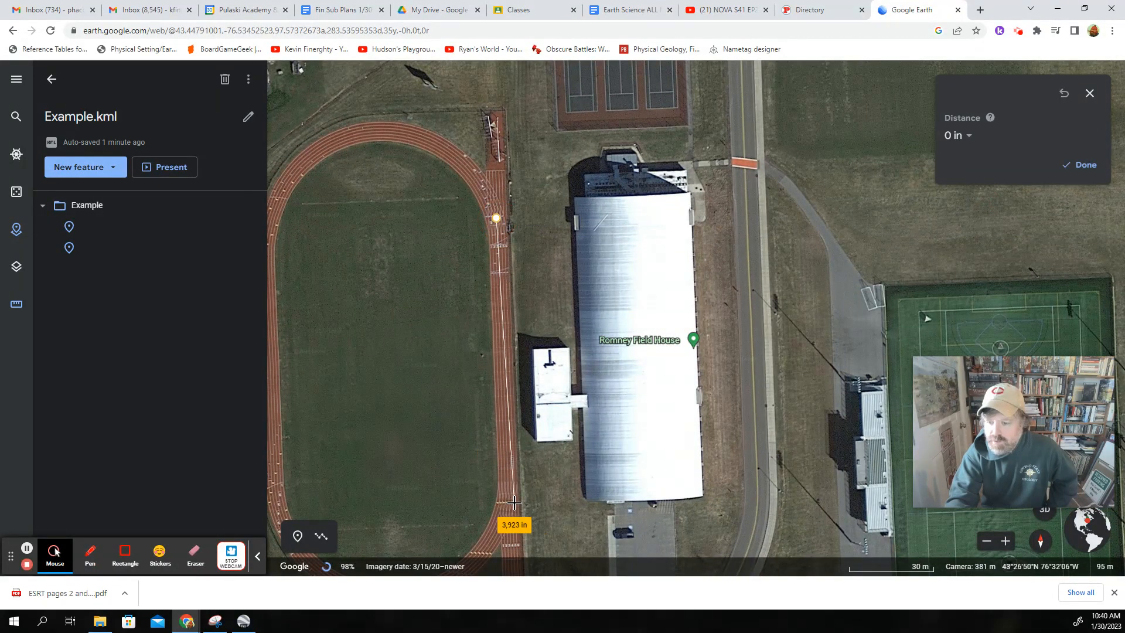
click(508, 501)
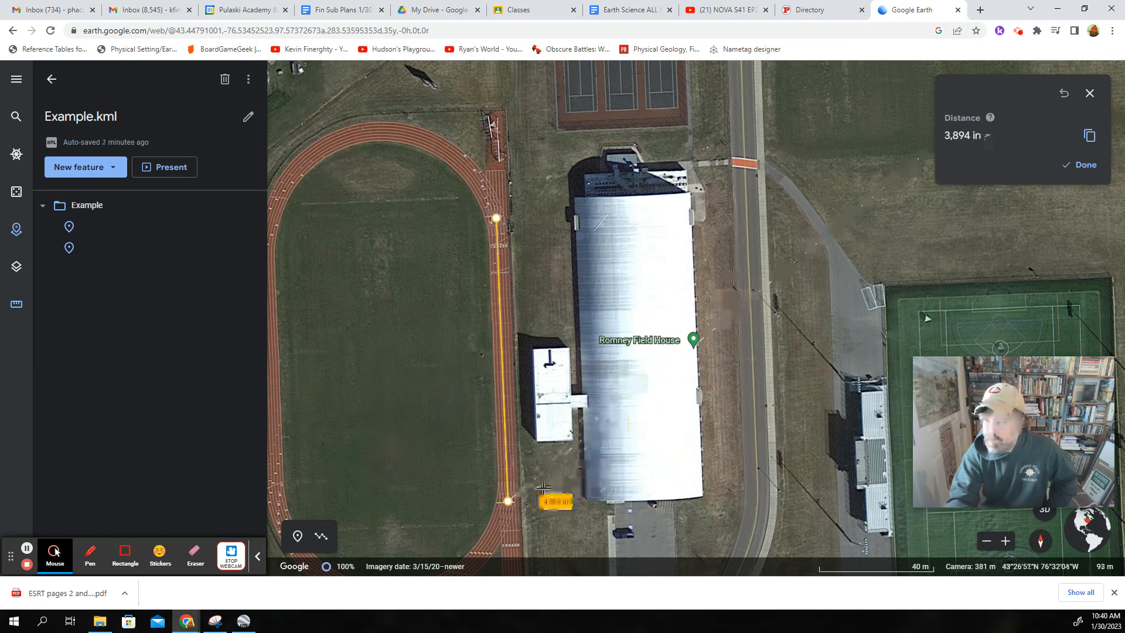
click(508, 502)
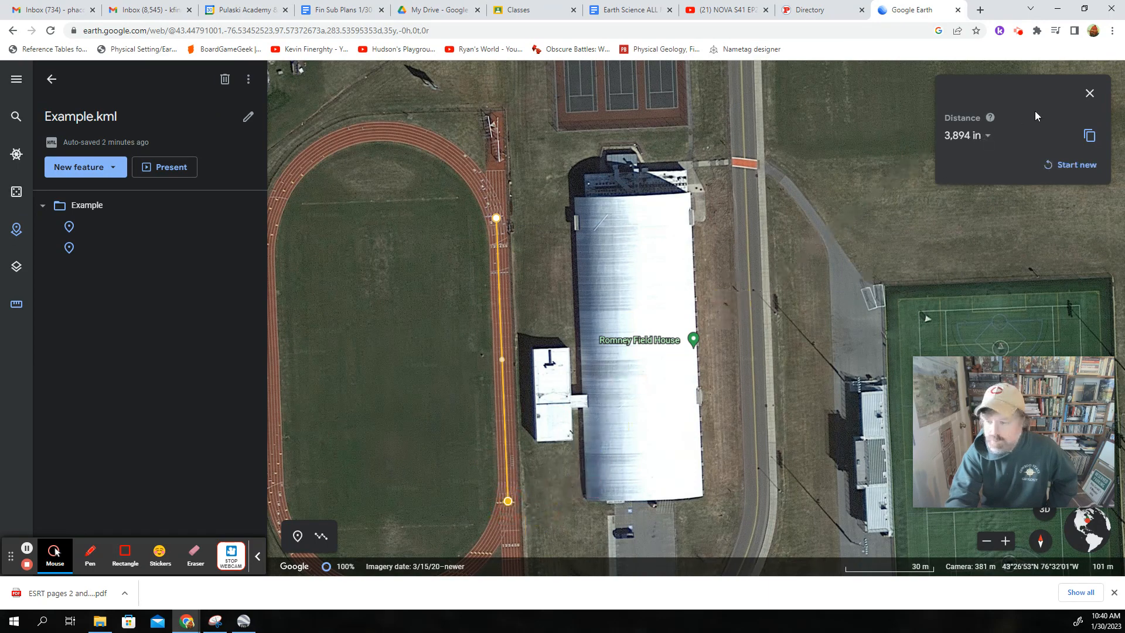
click(977, 137)
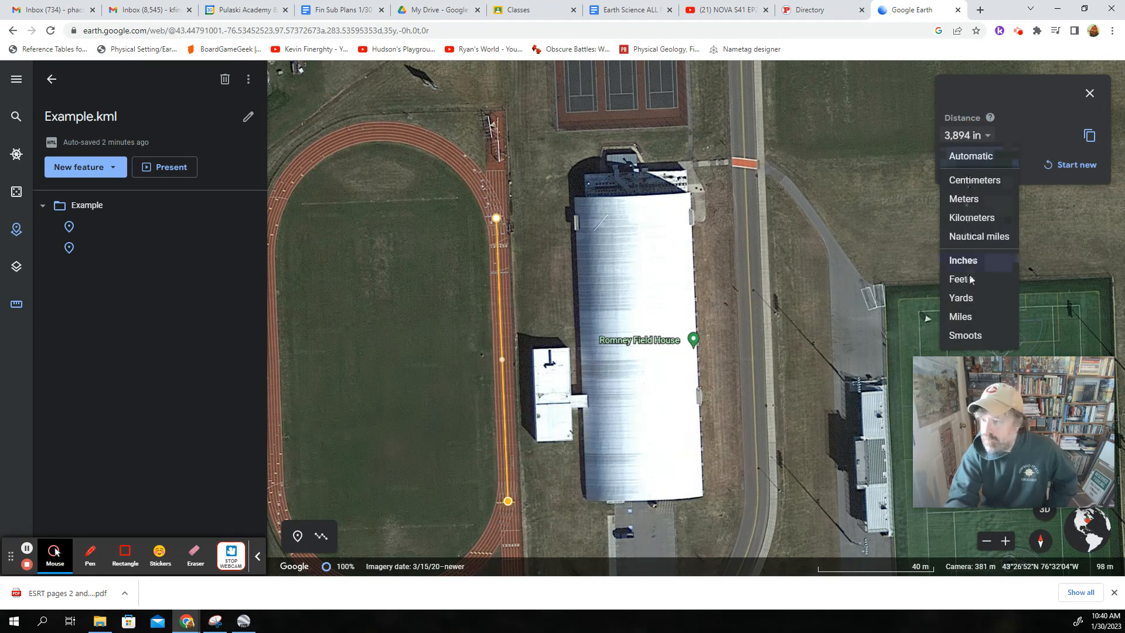
click(967, 200)
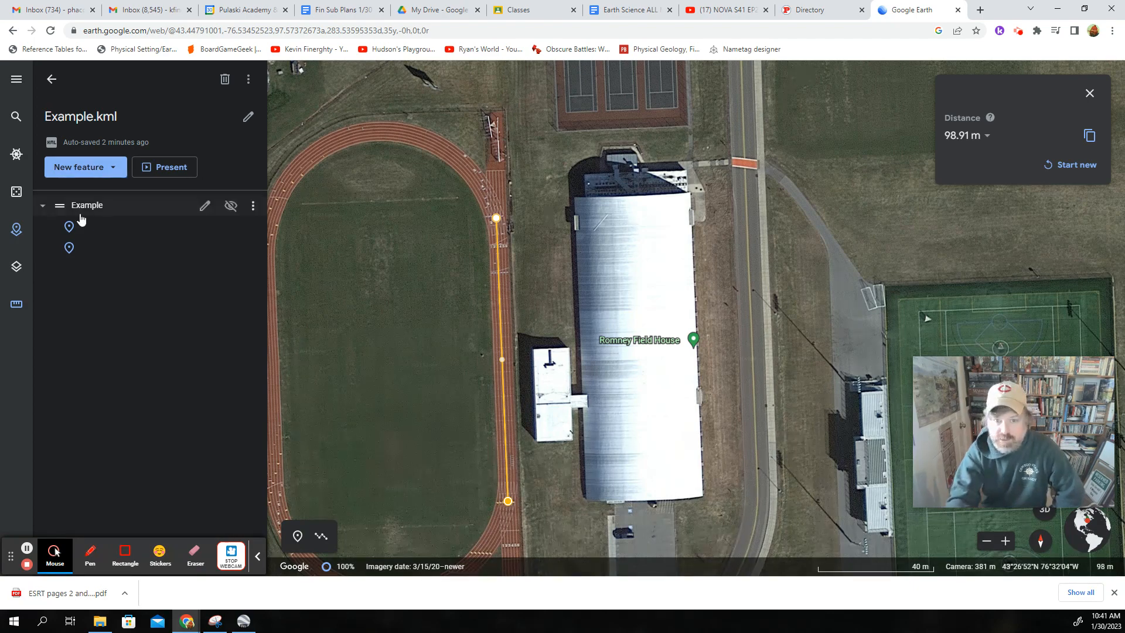
scroll(597, 334, down, 3)
scroll(598, 339, down, 5)
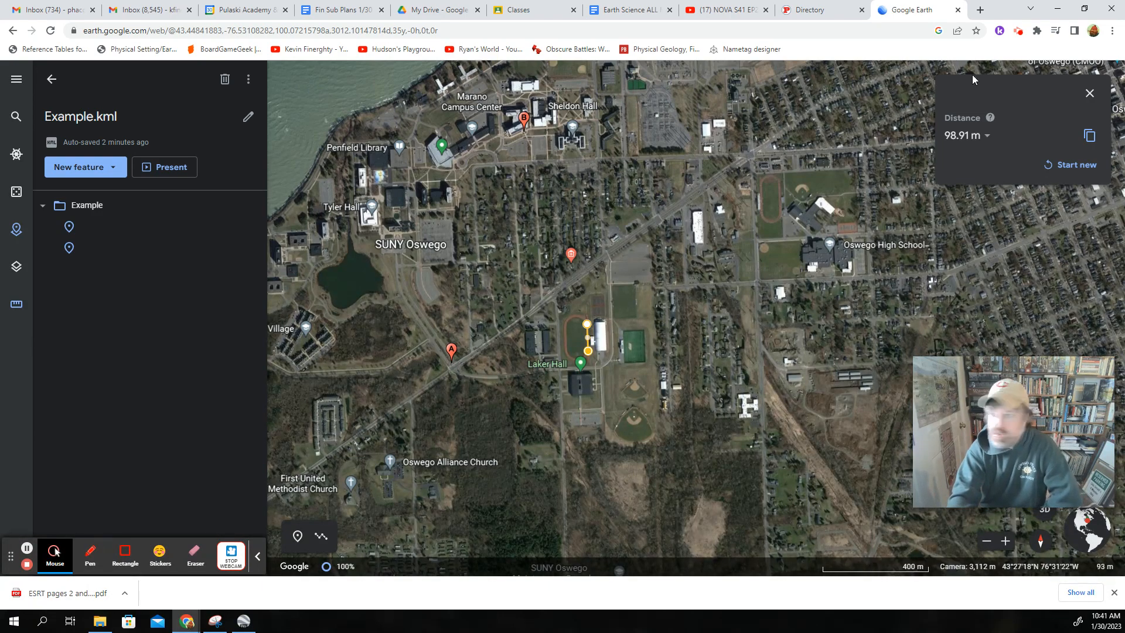
click(1004, 31)
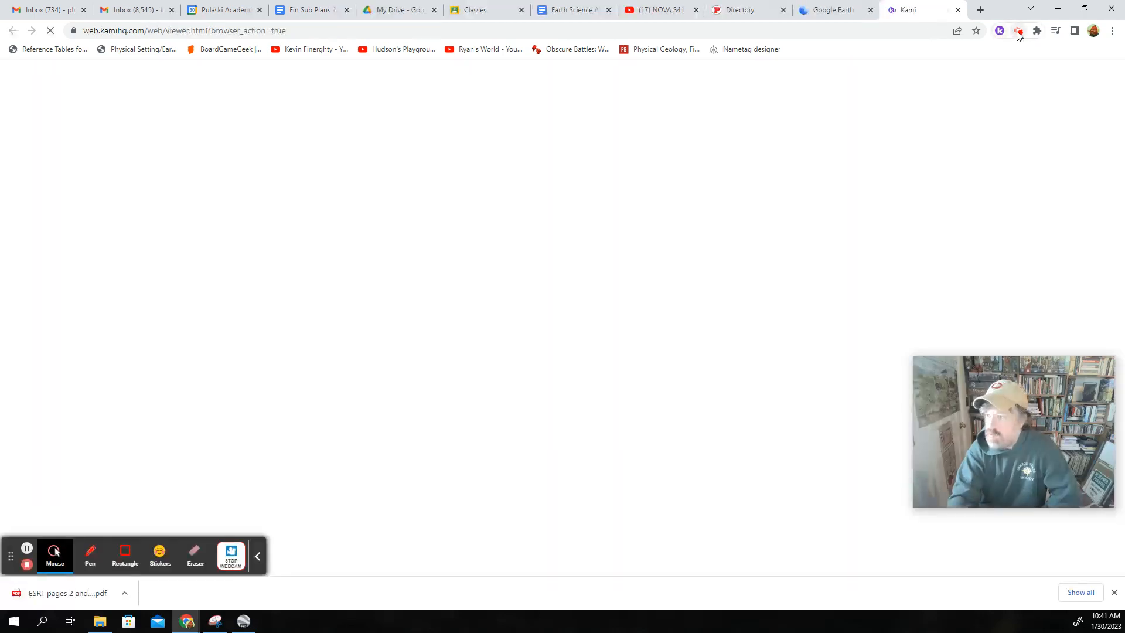